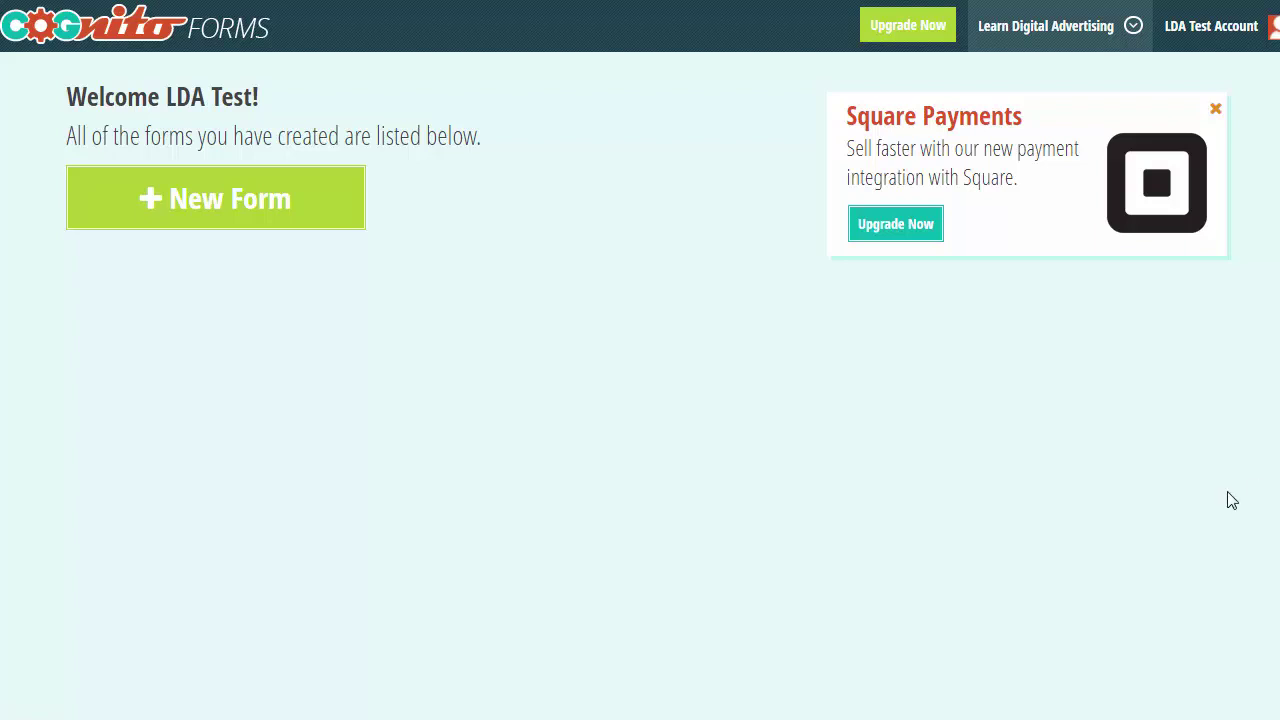
# - Show the + New Form choices: start from scratch, use a template, or copy a form
pyautogui.click(246, 217)
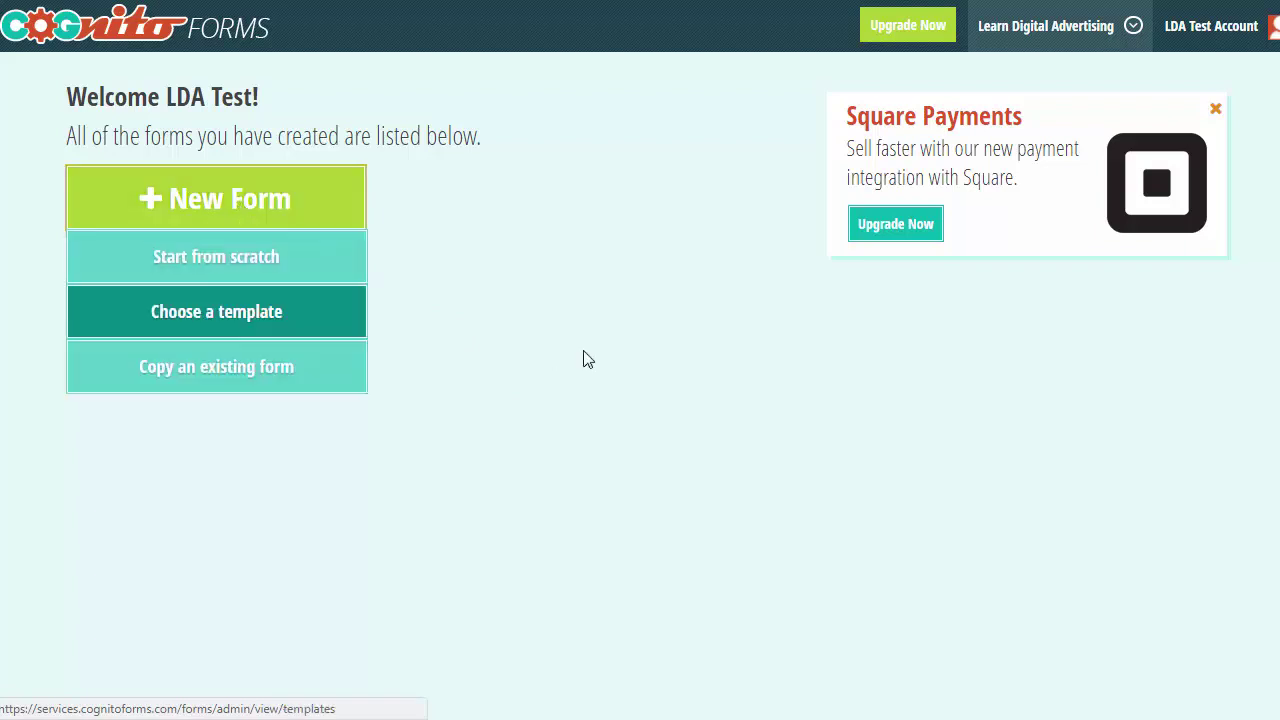
# - Start a blank form titled 'form name' and bring up the Add Field list
pyautogui.click(224, 273)
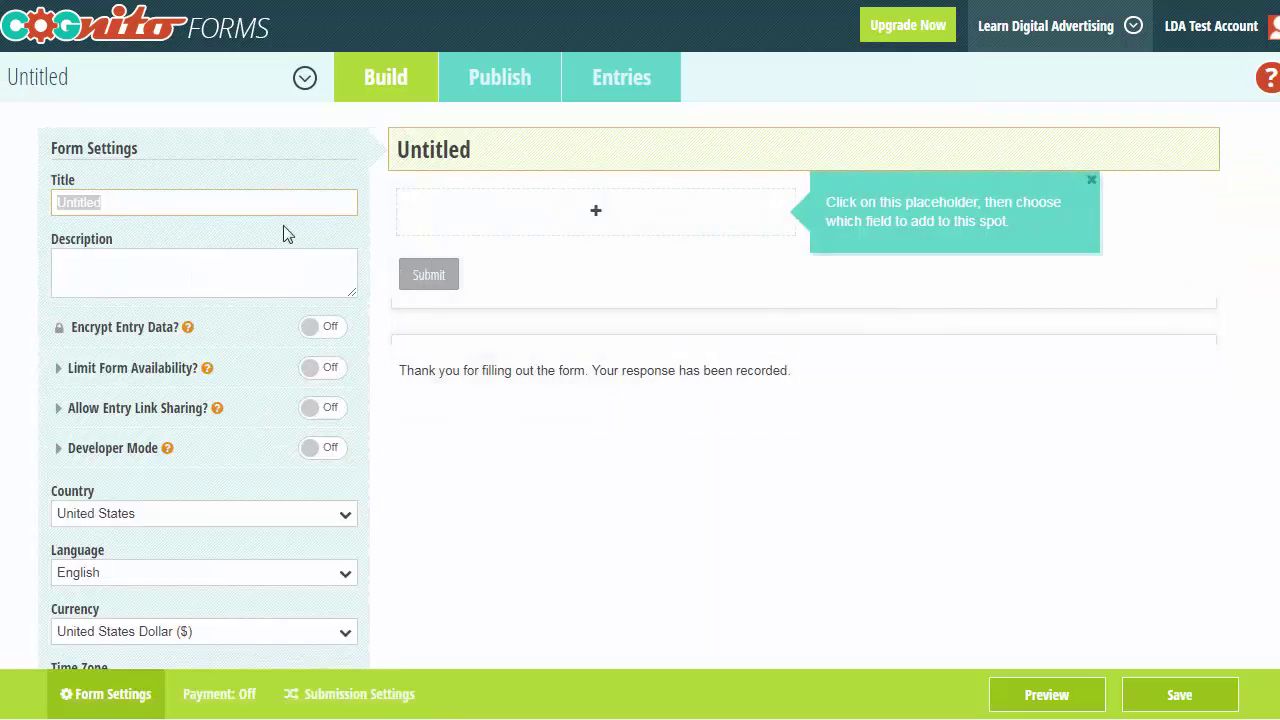
pyautogui.moveTo(155, 200); pyautogui.dragTo(5, 202)
pyautogui.write('form name')
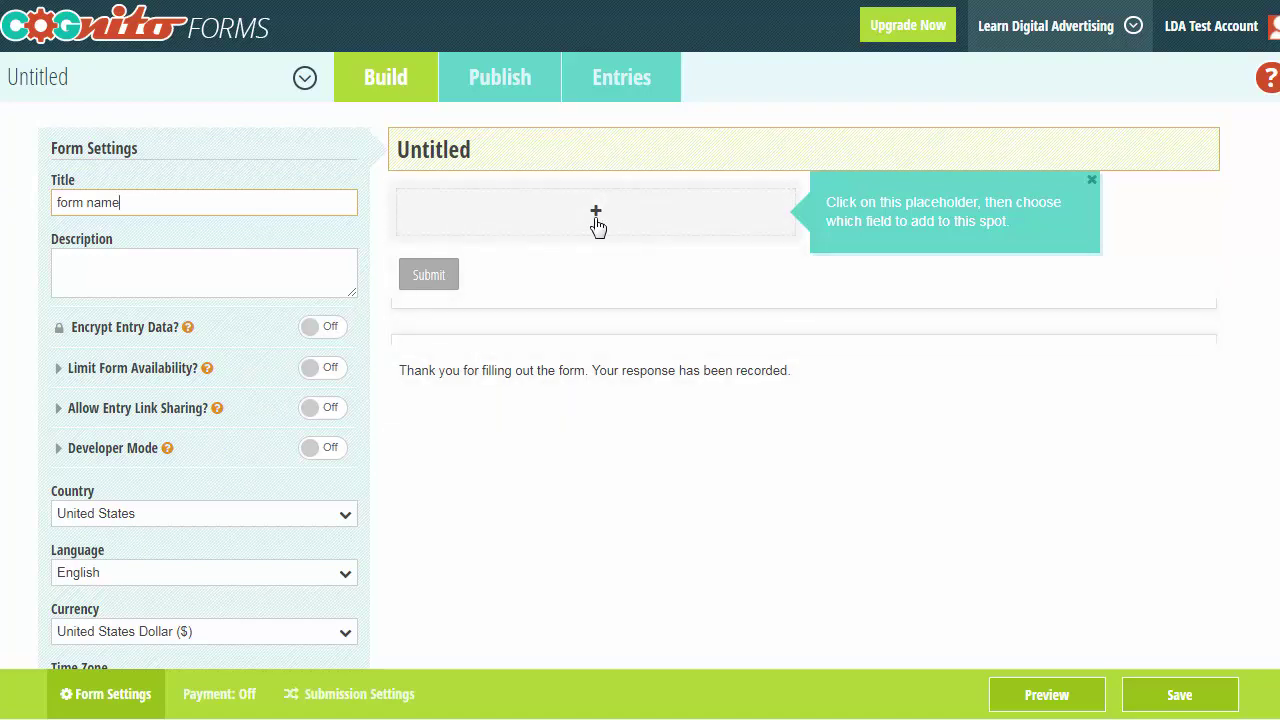
pyautogui.click(596, 222)
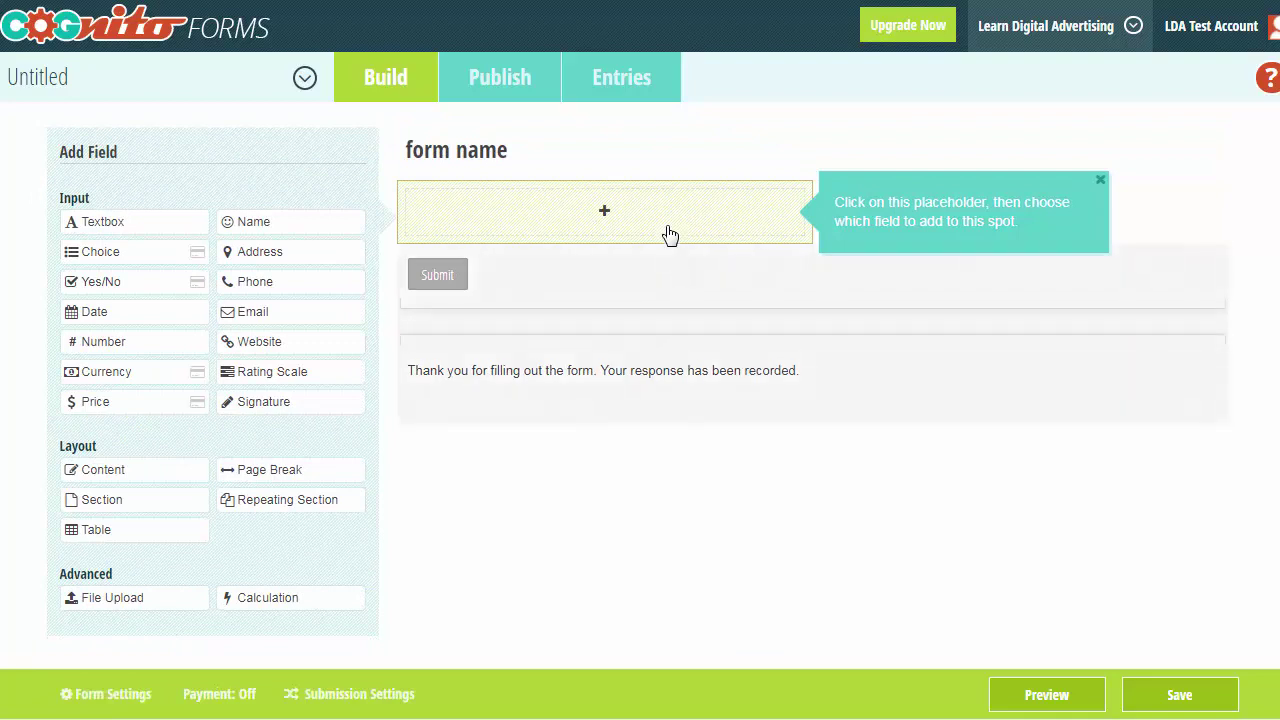
# - Add Name, Phone and Email fields, save the form, and go to its Publish page
pyautogui.click(278, 228)
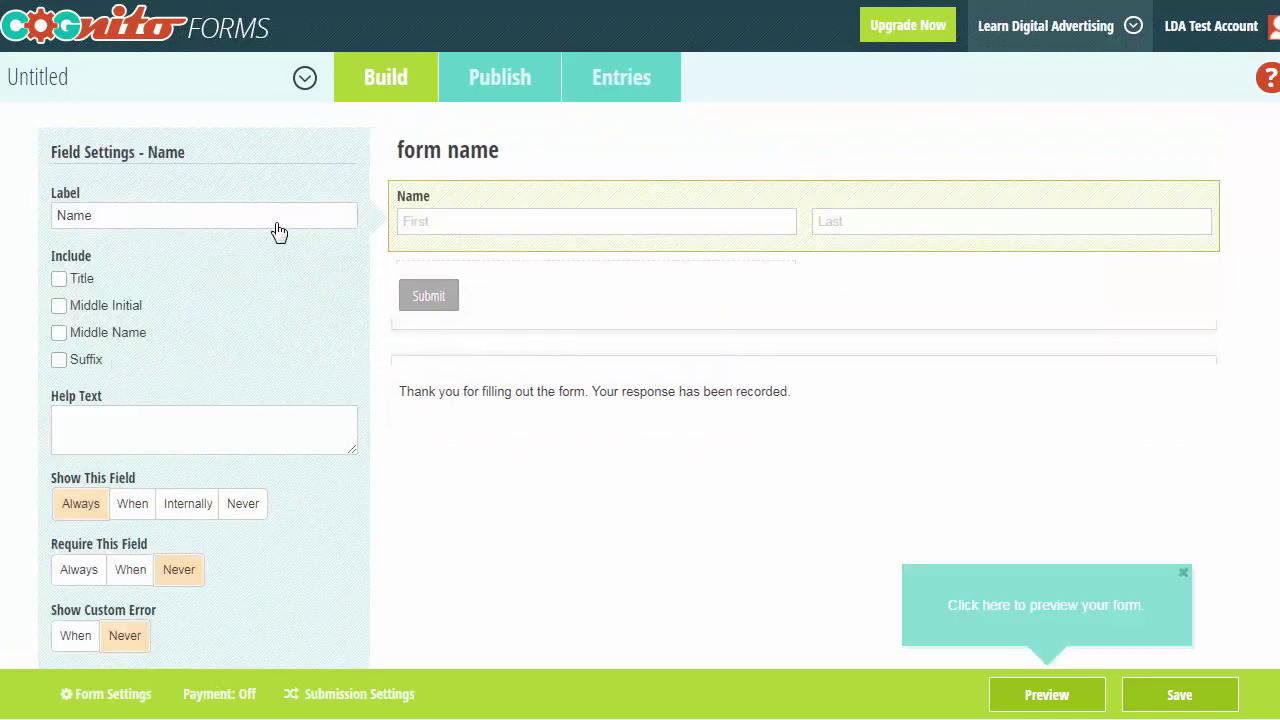
pyautogui.click(597, 296)
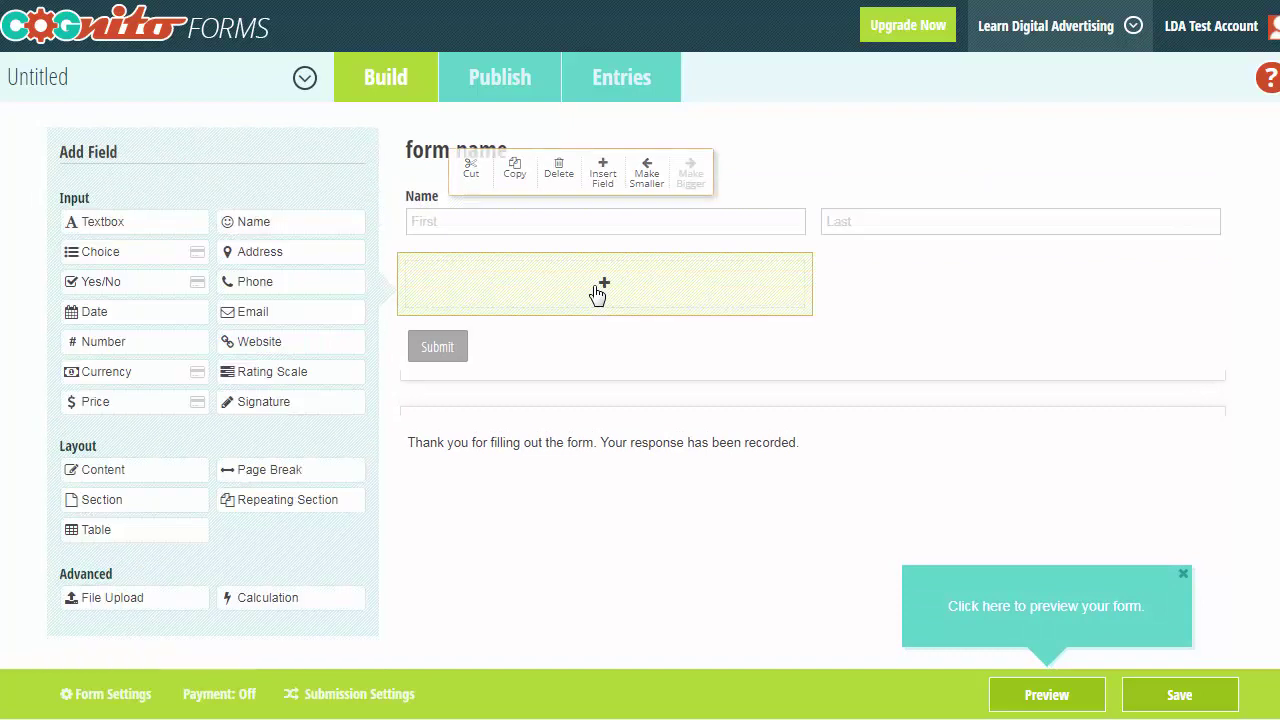
pyautogui.click(278, 285)
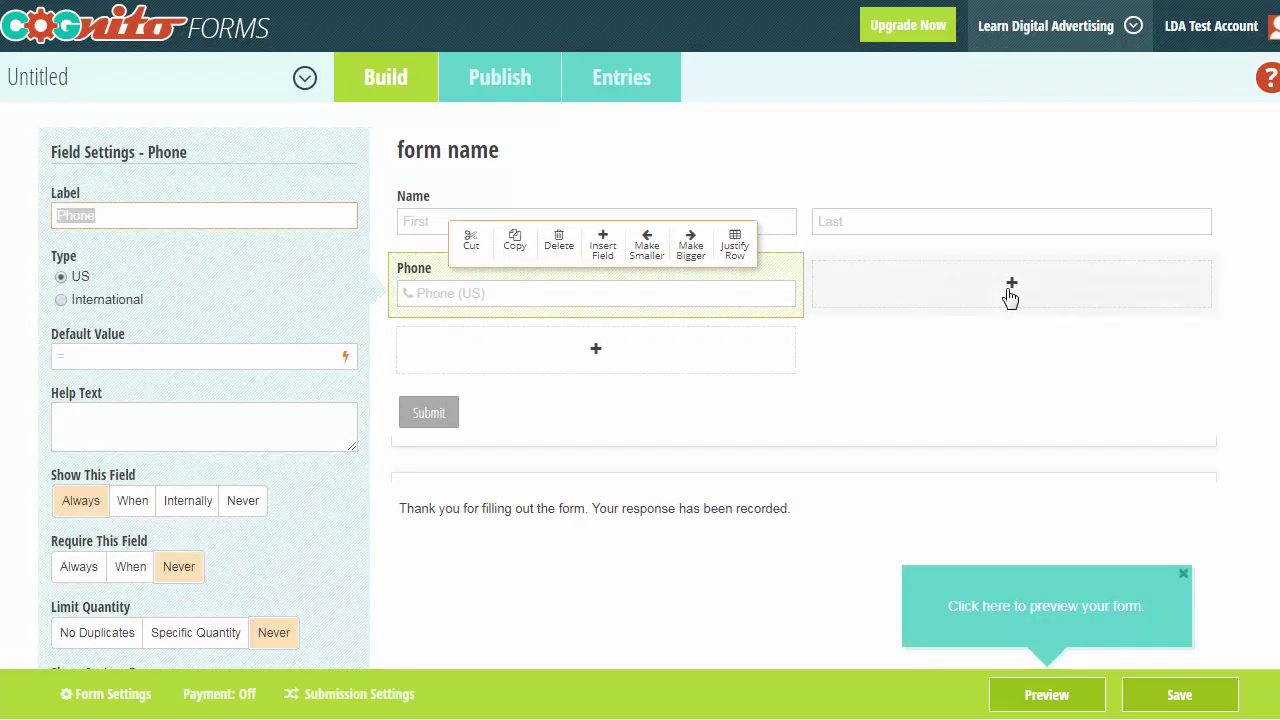
pyautogui.click(1010, 290)
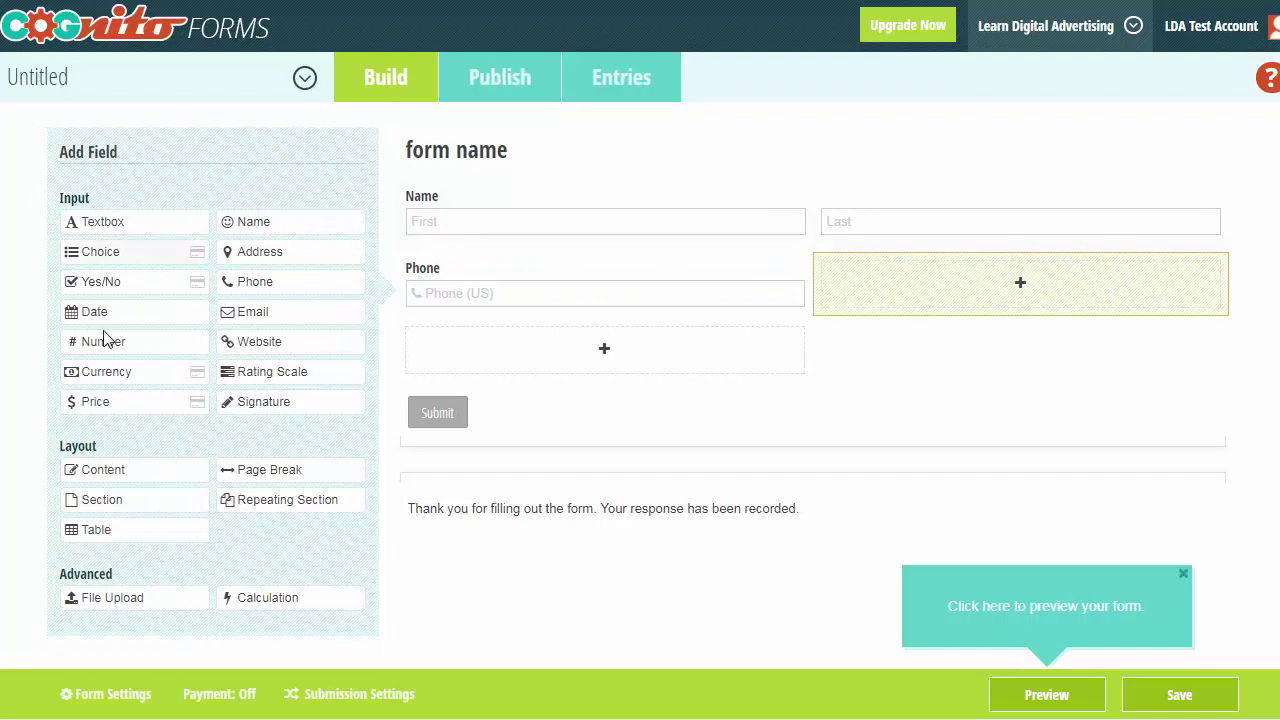
pyautogui.click(252, 313)
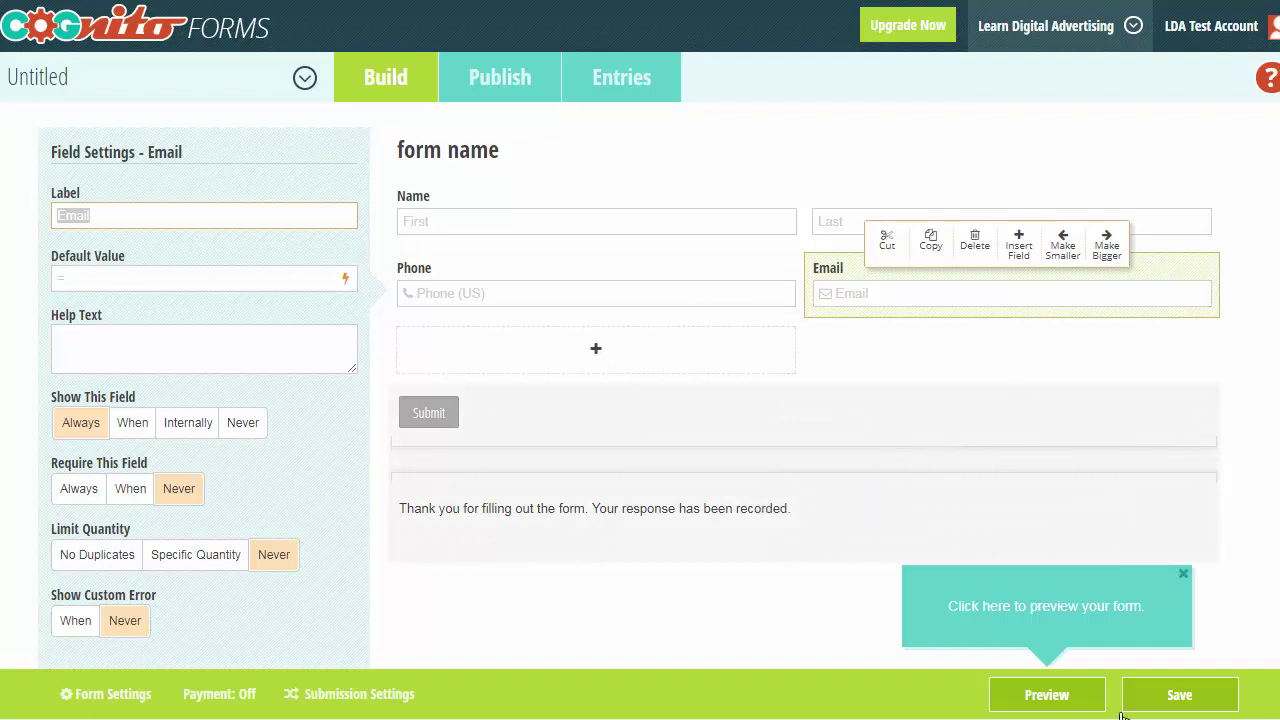
pyautogui.click(1195, 700)
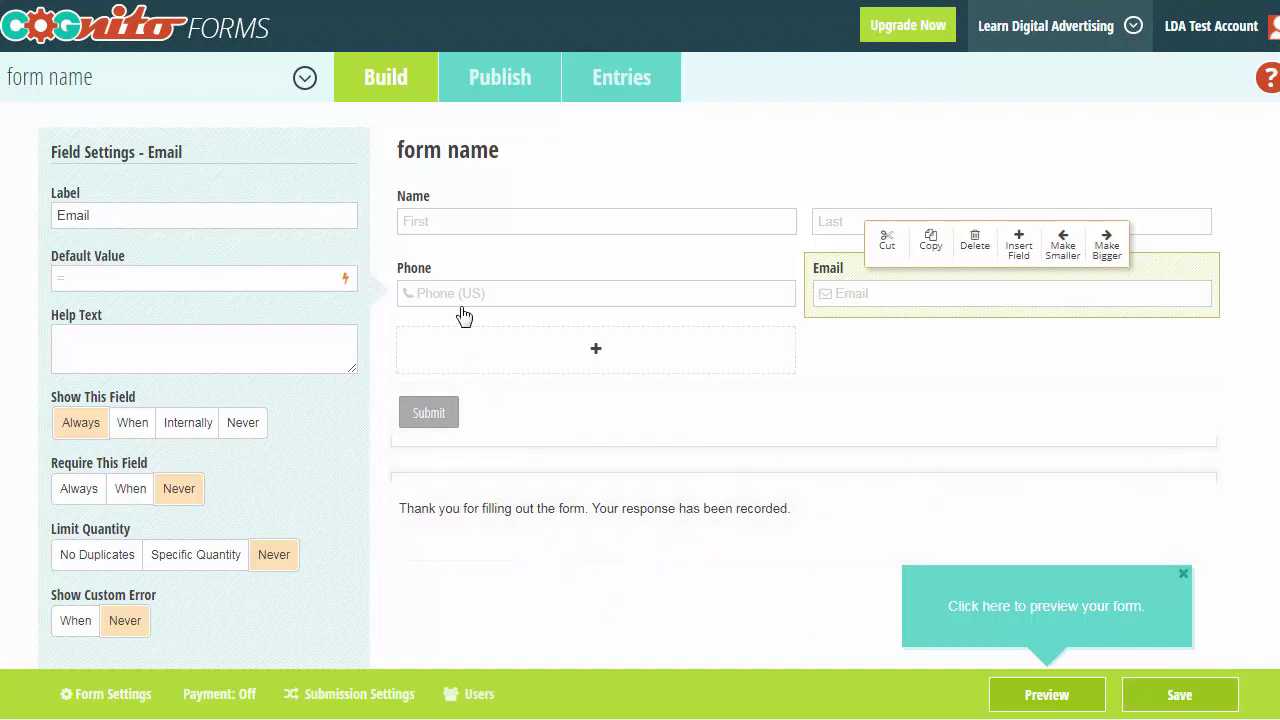
pyautogui.click(506, 90)
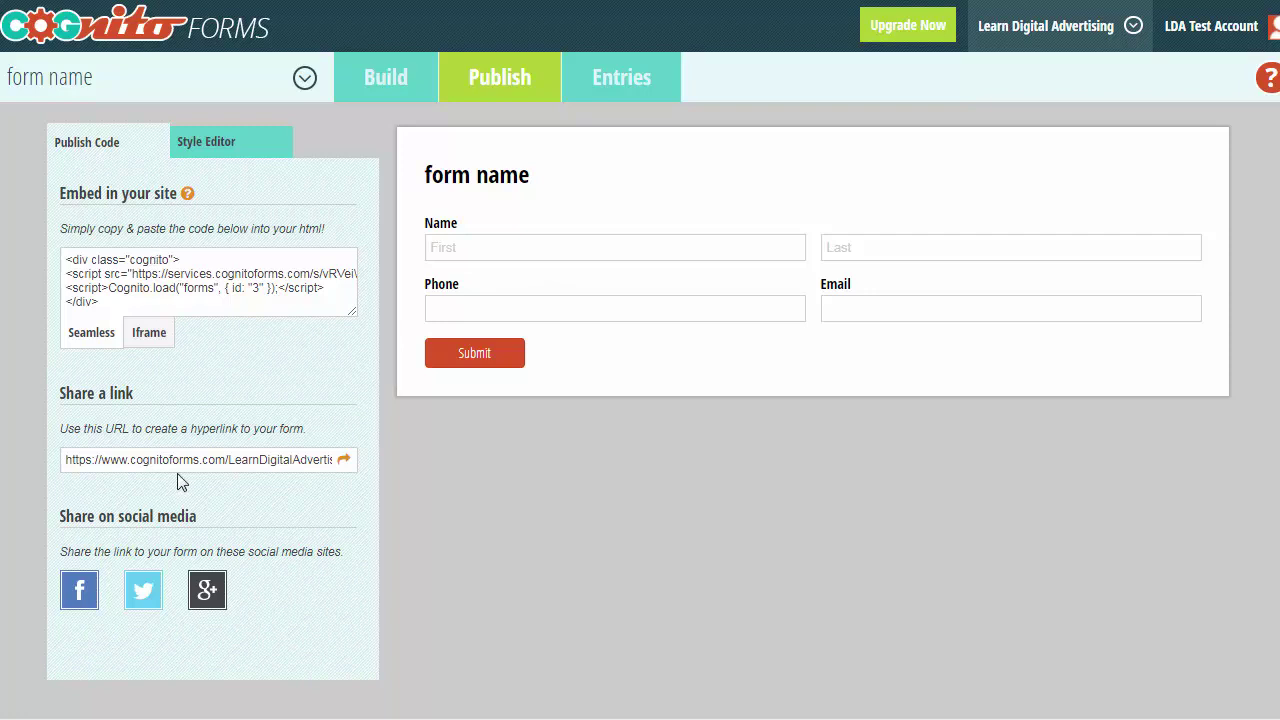
# - Copy the form's share link and load it in a new browser tab
pyautogui.click(186, 455)
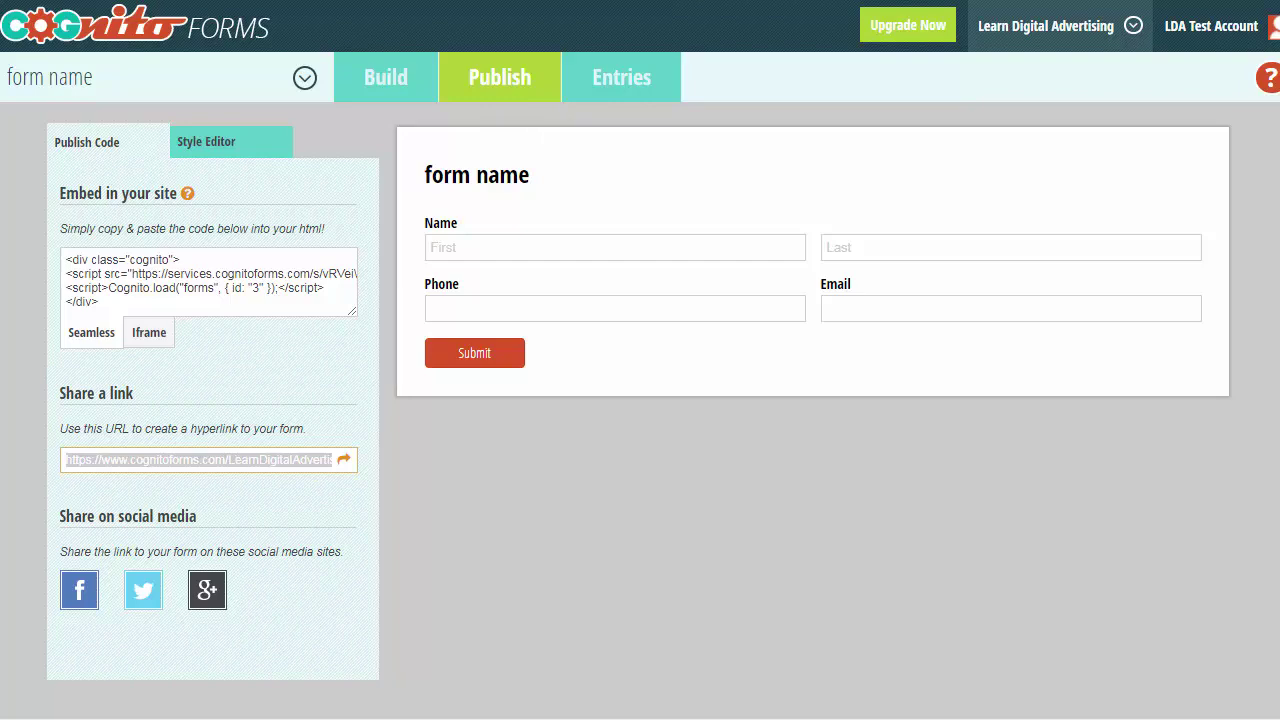
pyautogui.hotkey('ctrl', 't')
pyautogui.hotkey('ctrl', 'v')
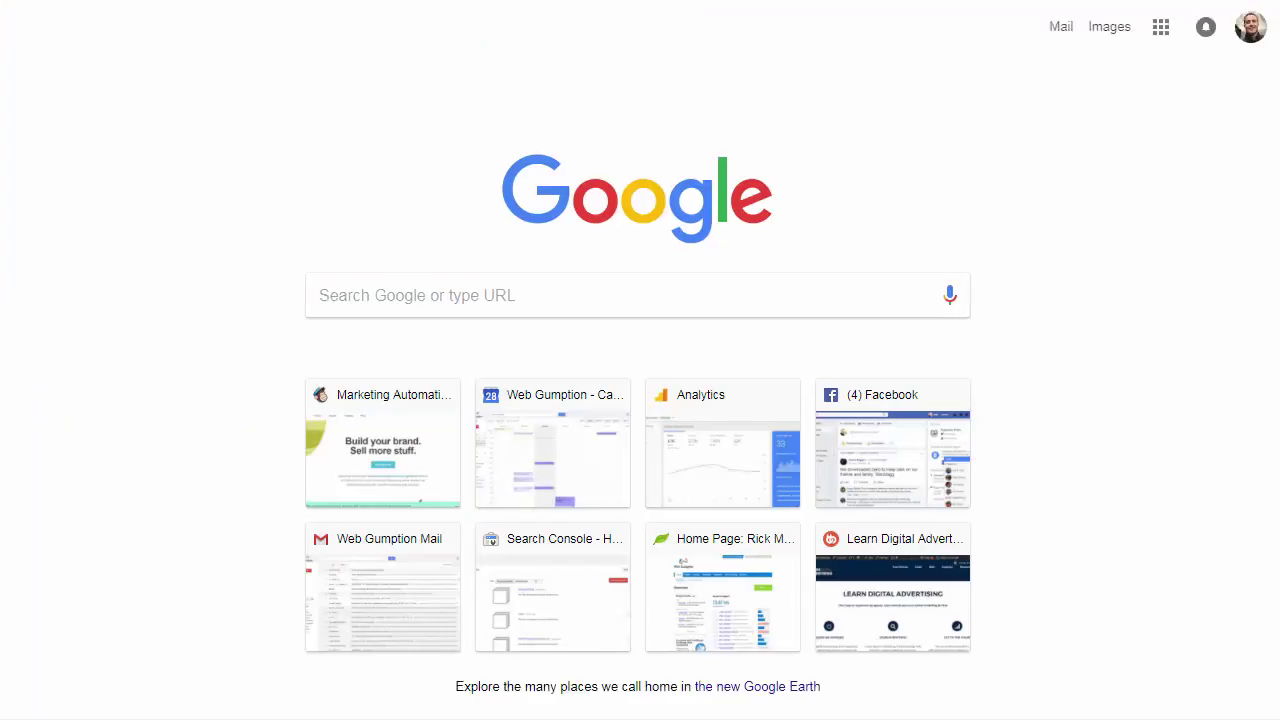
pyautogui.press('Return')
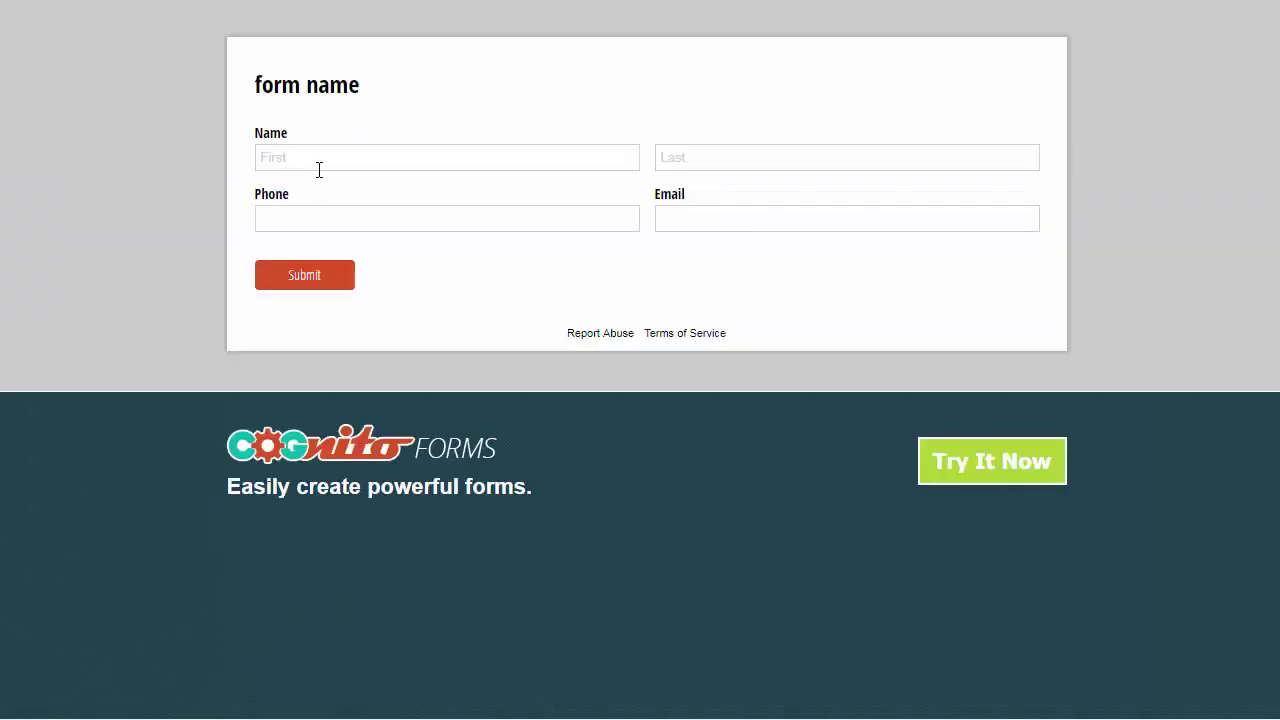
# - Submit a test entry with a first name, last name, phone number and email address
pyautogui.click(319, 168)
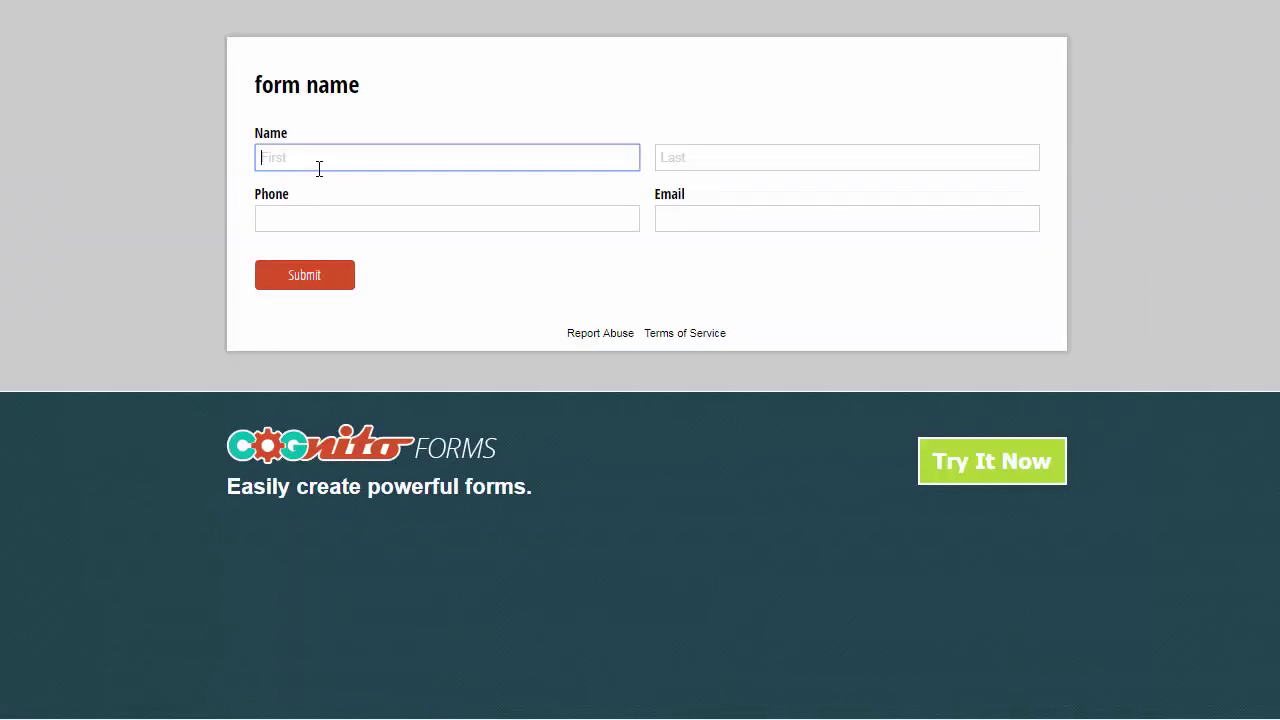
pyautogui.press('Tab')
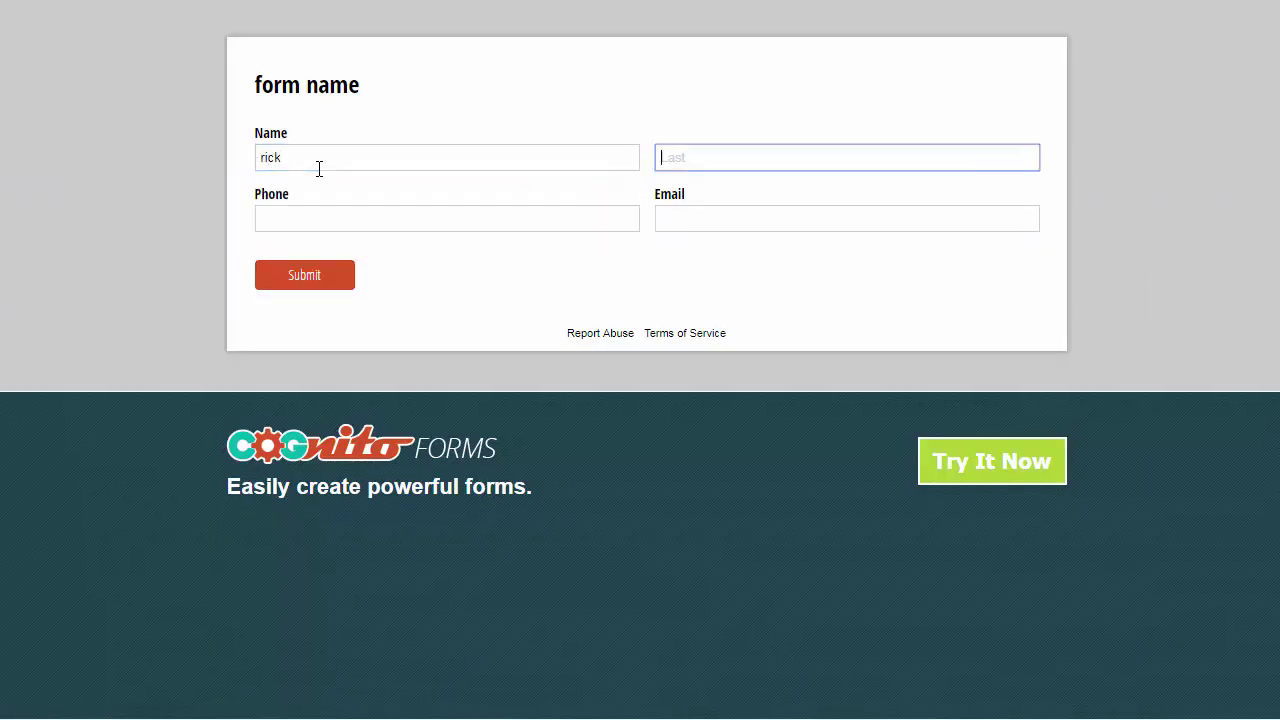
pyautogui.press('Tab')
pyautogui.write('56709876')
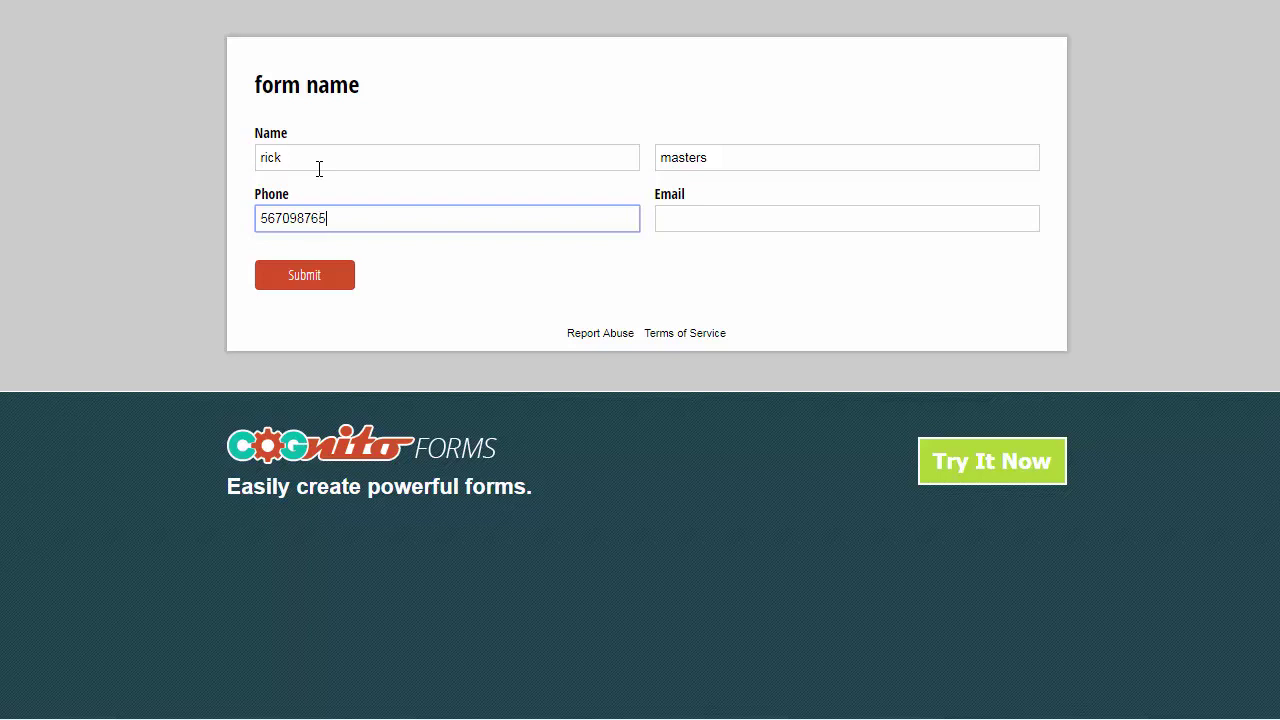
pyautogui.press('Tab')
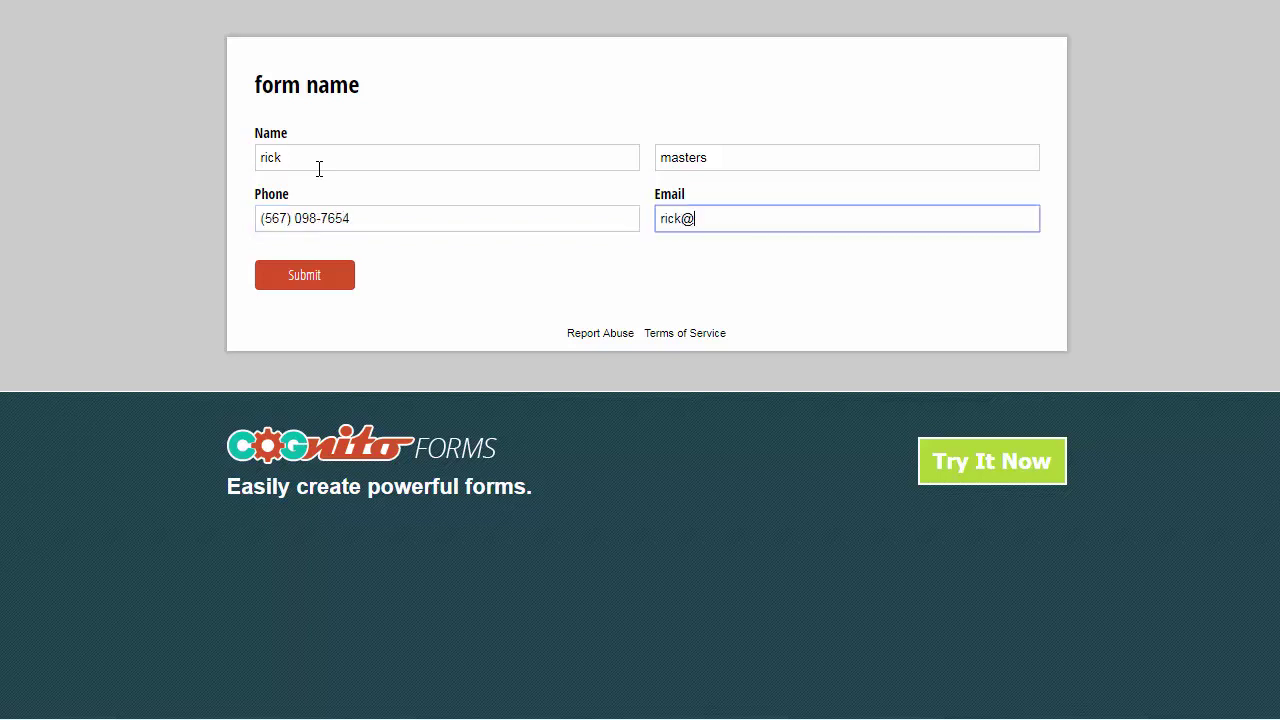
pyautogui.click(296, 280)
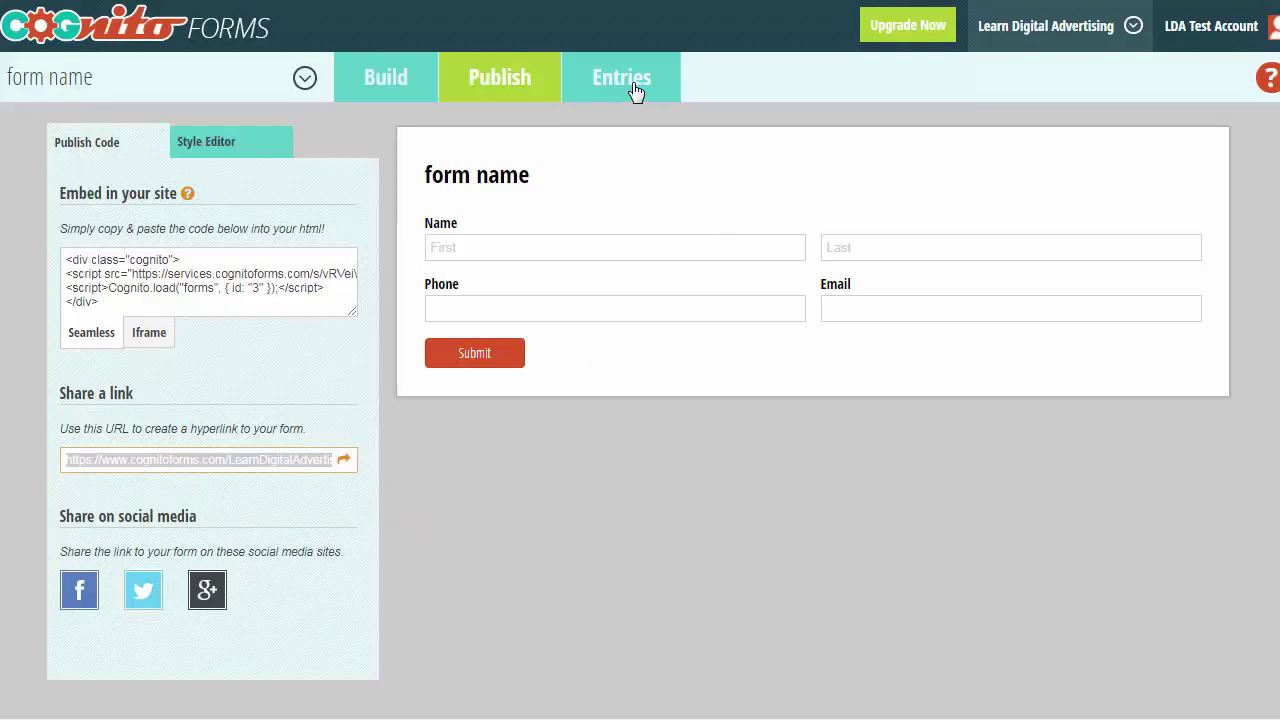
# - View the form's All Entries list showing the one submitted test entry
pyautogui.click(632, 87)
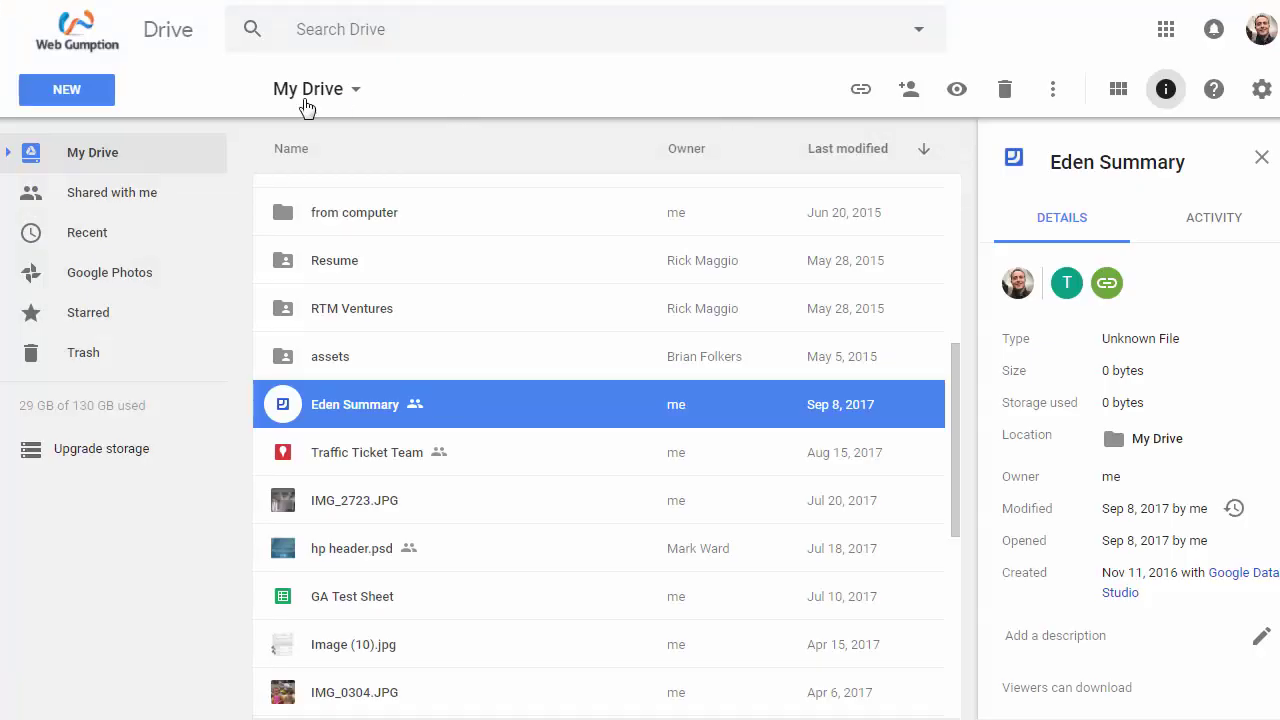
# - Create a blank Google Sheets spreadsheet from Google Drive's NEW menu
pyautogui.click(77, 102)
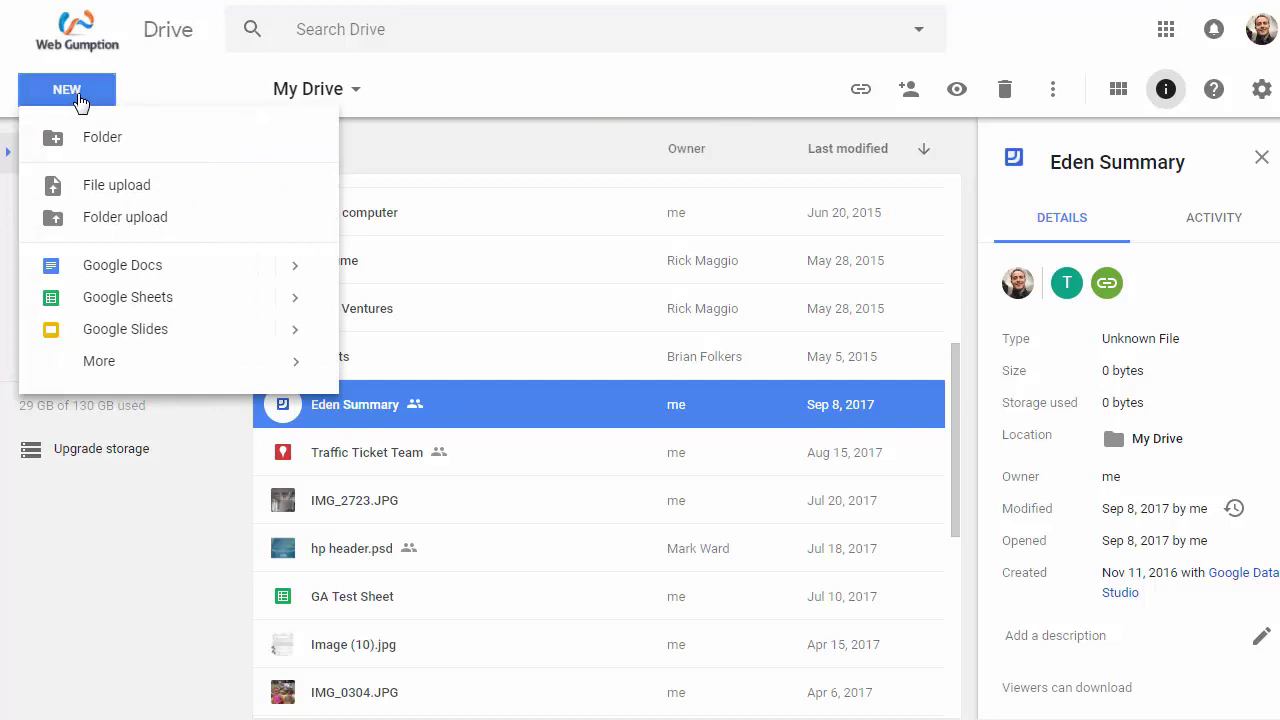
pyautogui.click(143, 305)
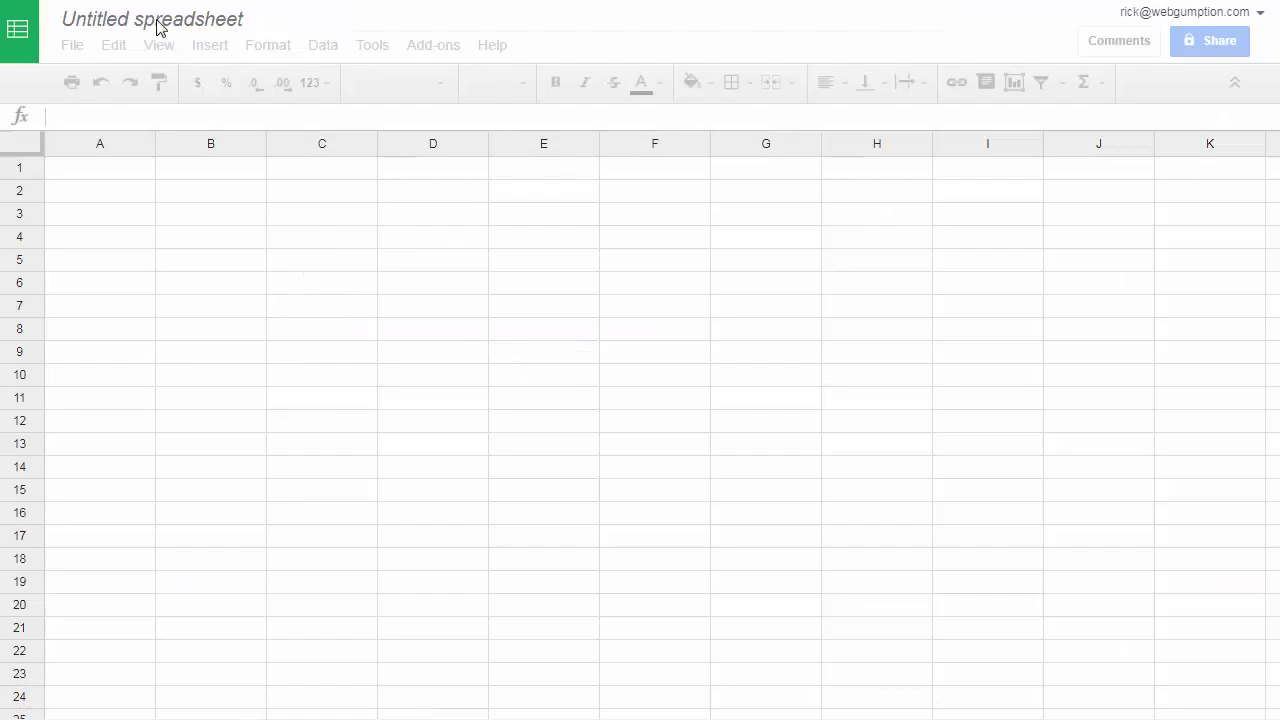
# - Rename the untitled spreadsheet to 'Ricks Leads'
pyautogui.click(213, 19)
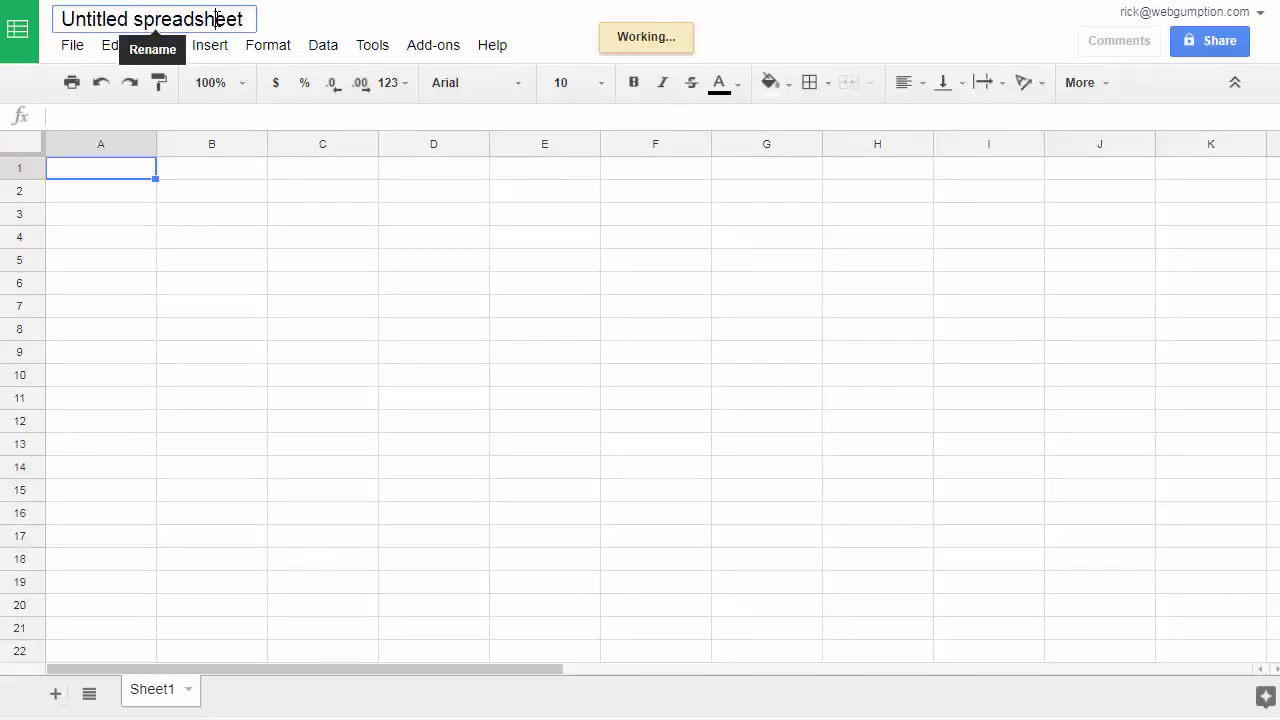
pyautogui.write('Ricks Leads')
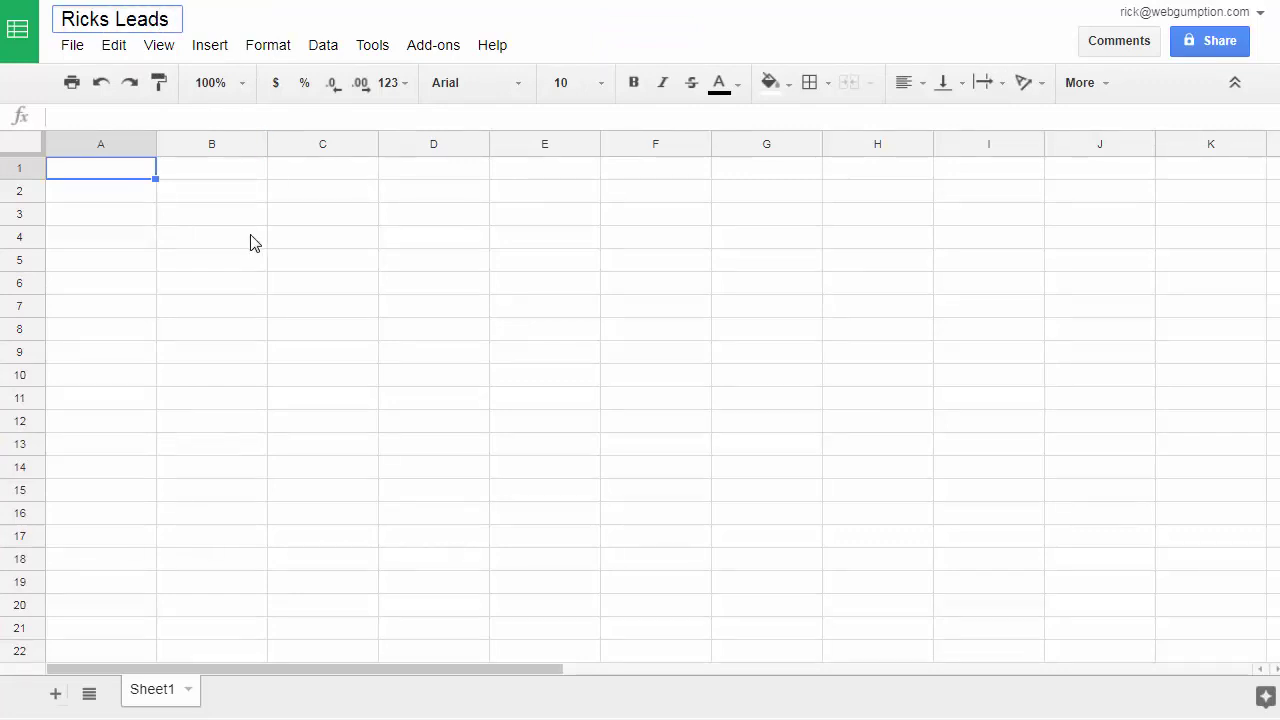
pyautogui.click(249, 243)
pyautogui.click(131, 174)
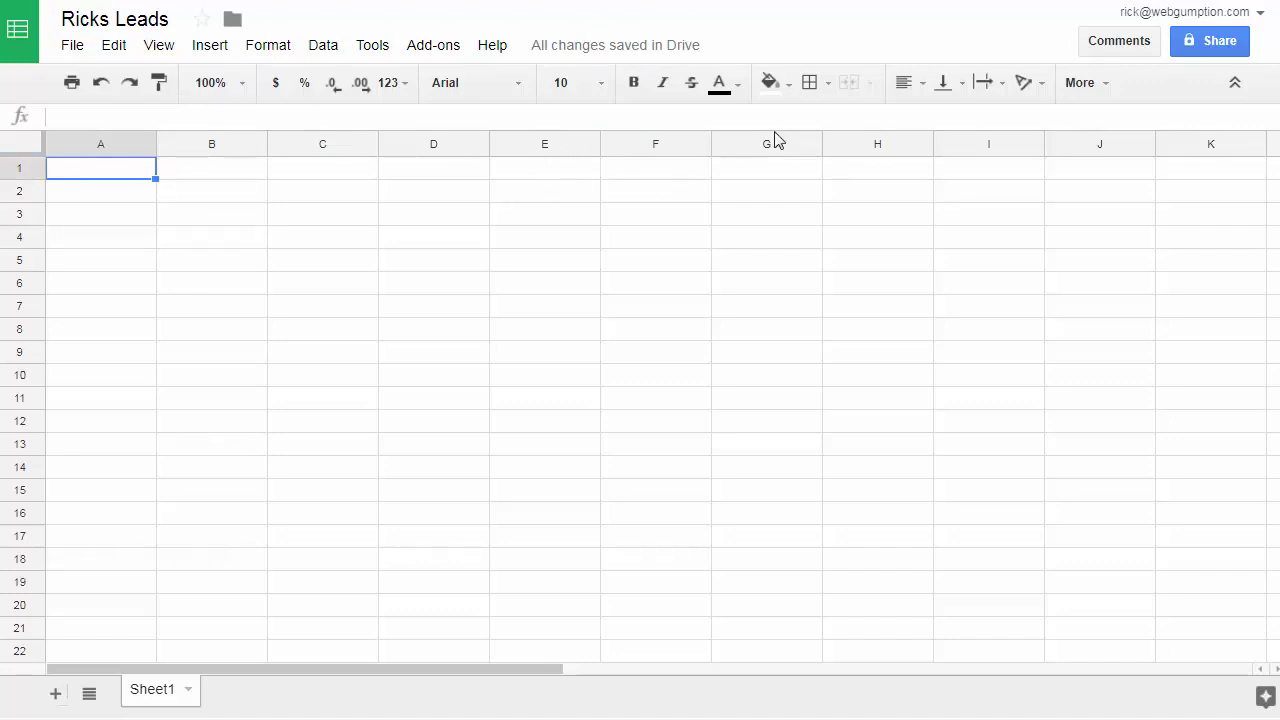
# - Enter the headers First, Last, Email and Phone in cells A1 to D1
pyautogui.write('First')
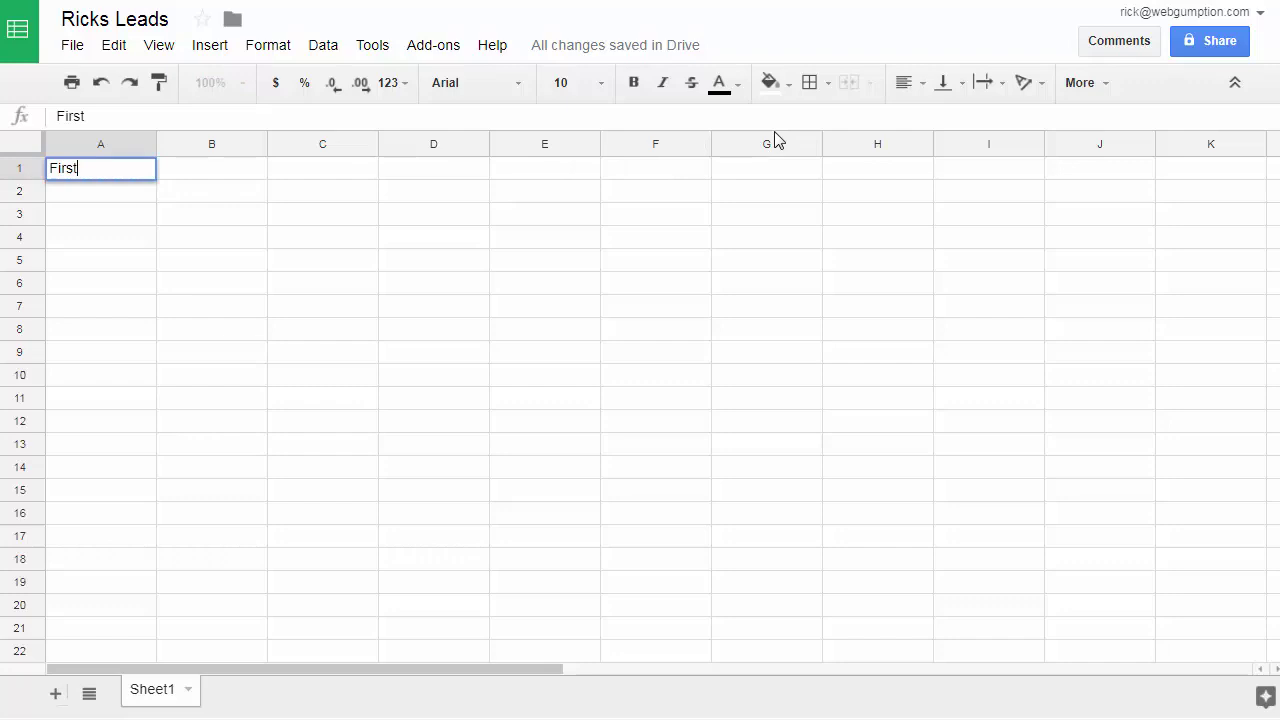
pyautogui.press('Tab')
pyautogui.write('Last')
pyautogui.press('Tab')
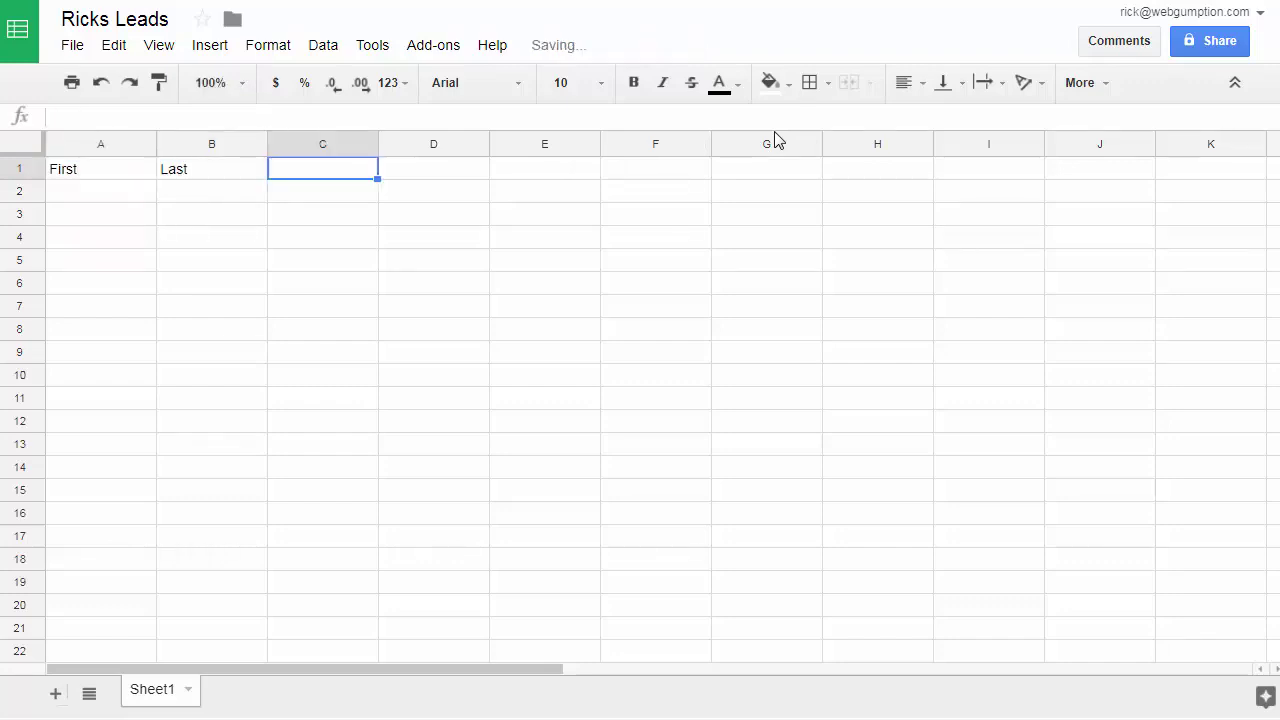
pyautogui.write('Email')
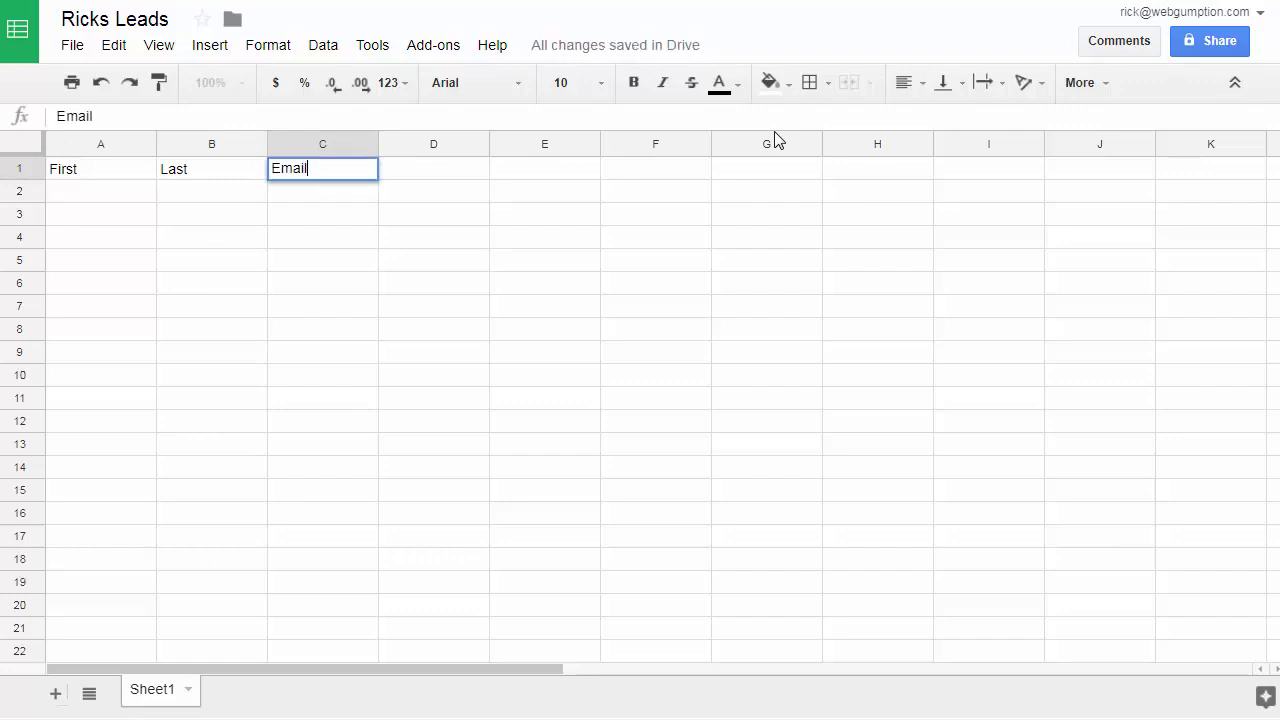
pyautogui.press('Tab')
pyautogui.write('Phone')
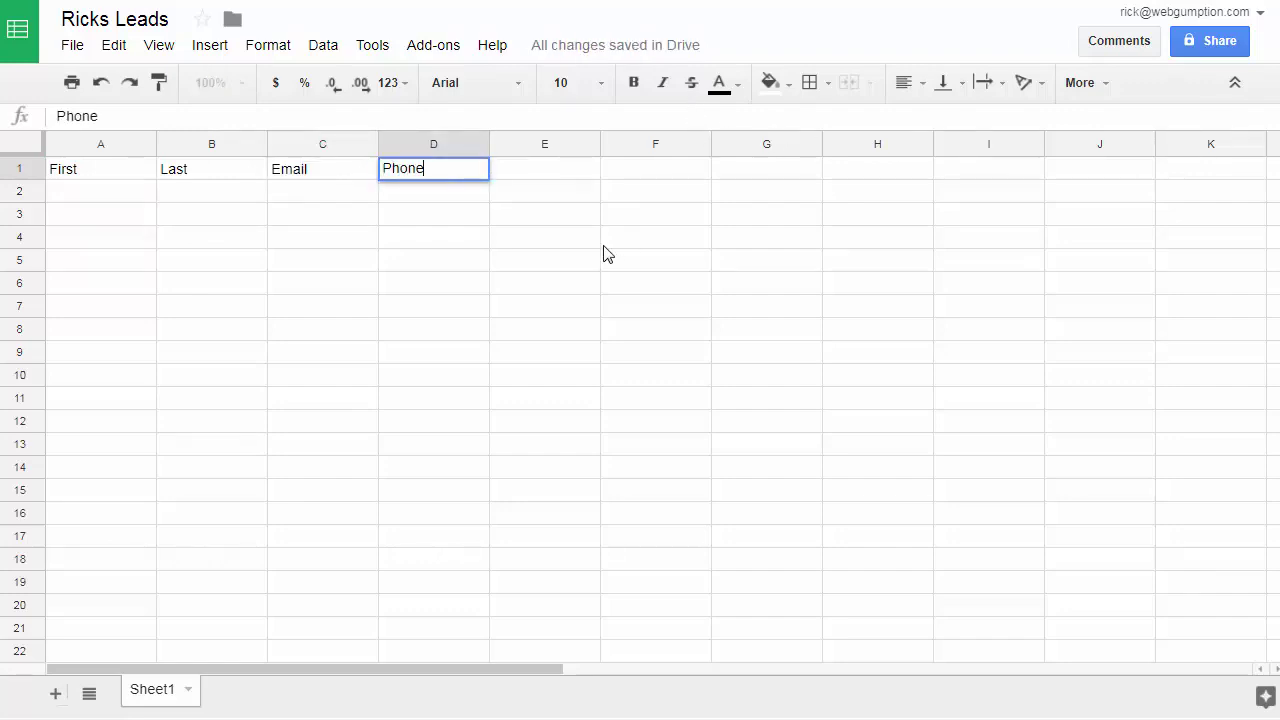
pyautogui.click(604, 246)
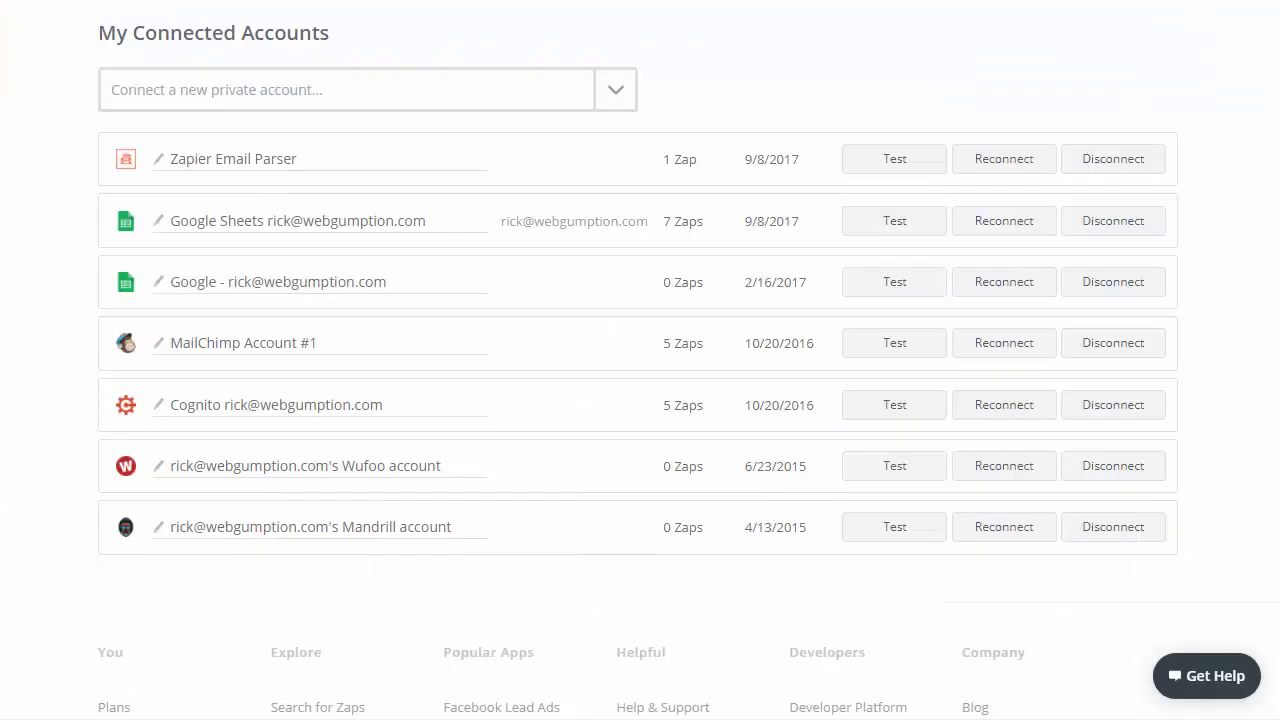
pyautogui.scroll(2, 160, 86)
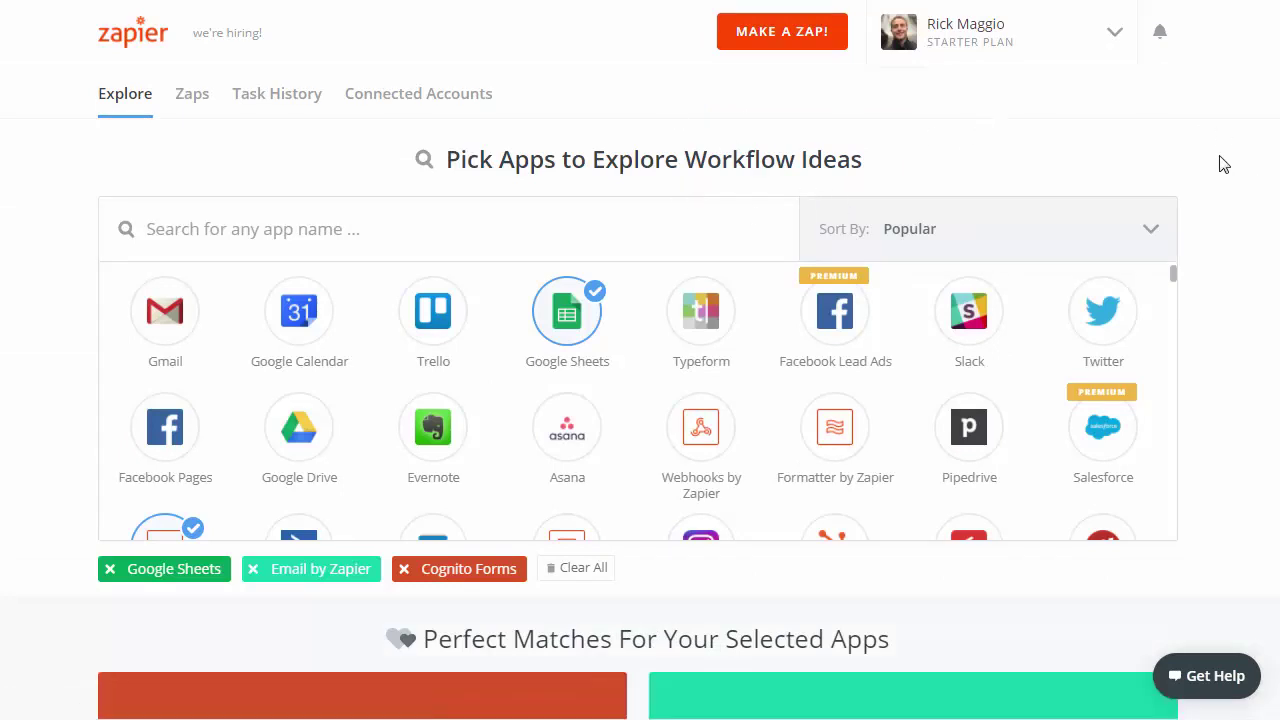
# - Make a new zap and choose Cognito Forms, searched as 'cogn', as its trigger app
pyautogui.click(803, 40)
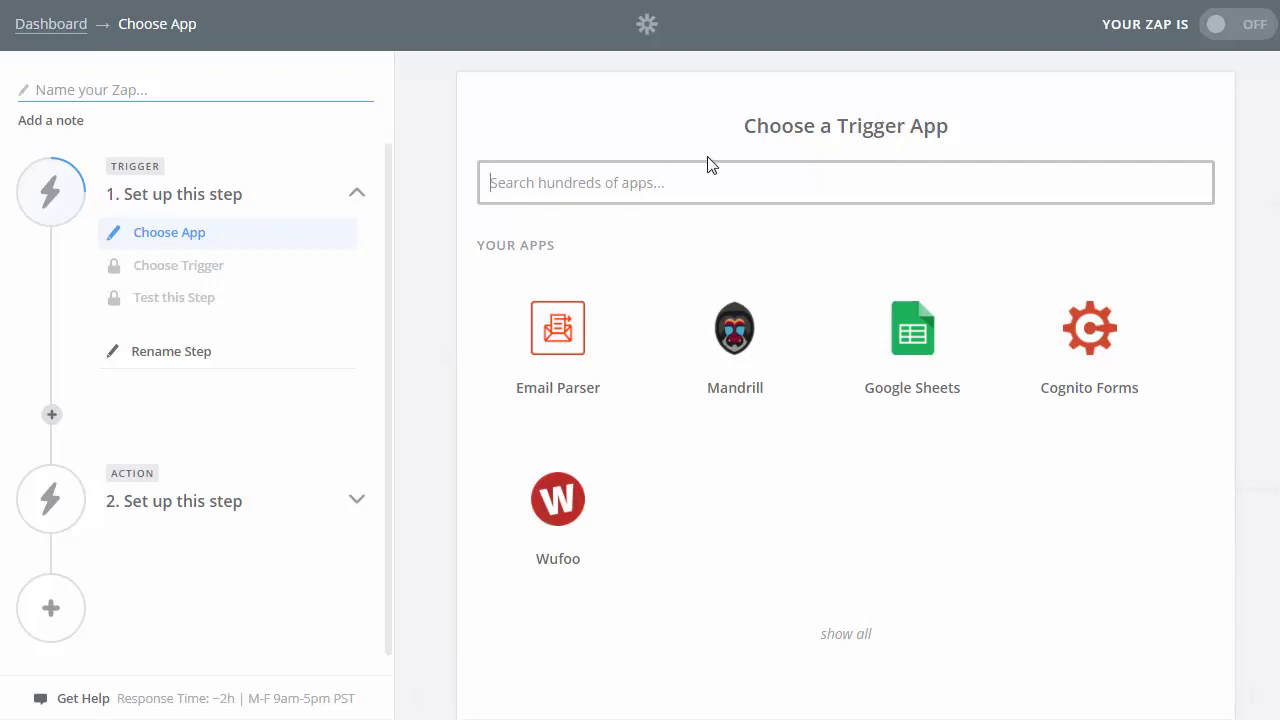
pyautogui.write('cogn')
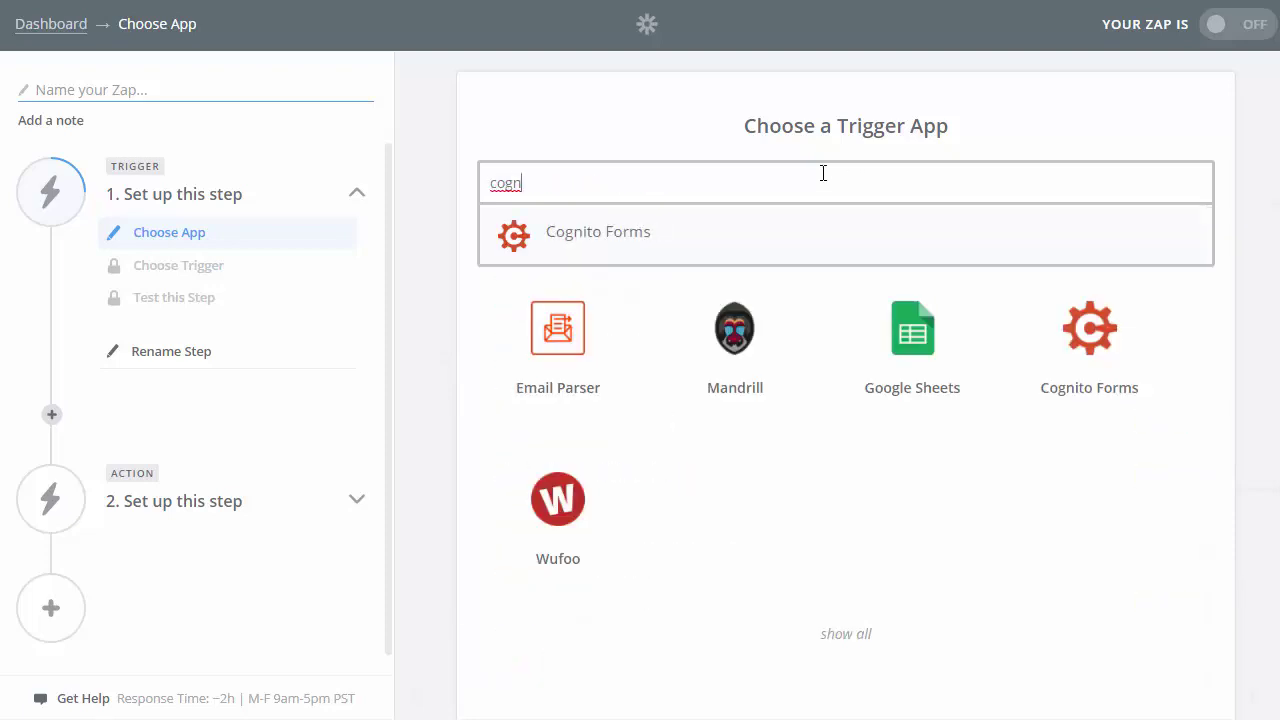
pyautogui.click(628, 244)
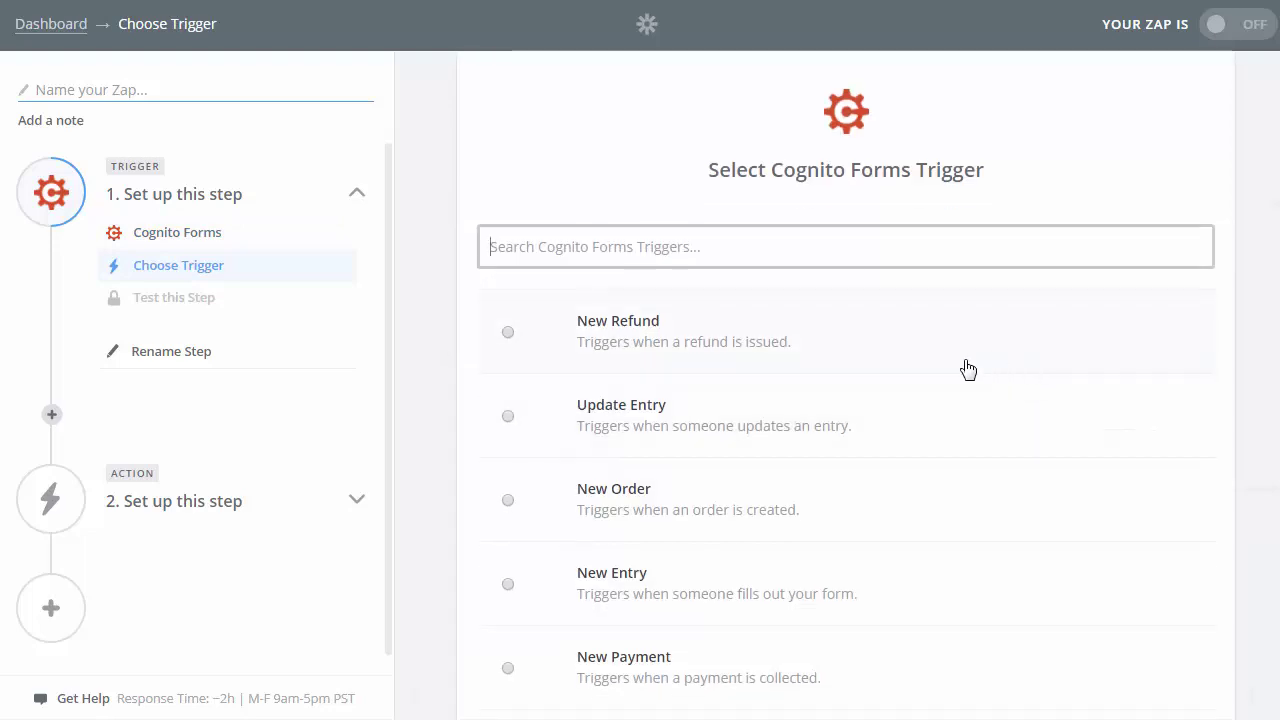
# - Set the Cognito Forms trigger to New Entry and save the choice
pyautogui.scroll(-1, 968, 370)
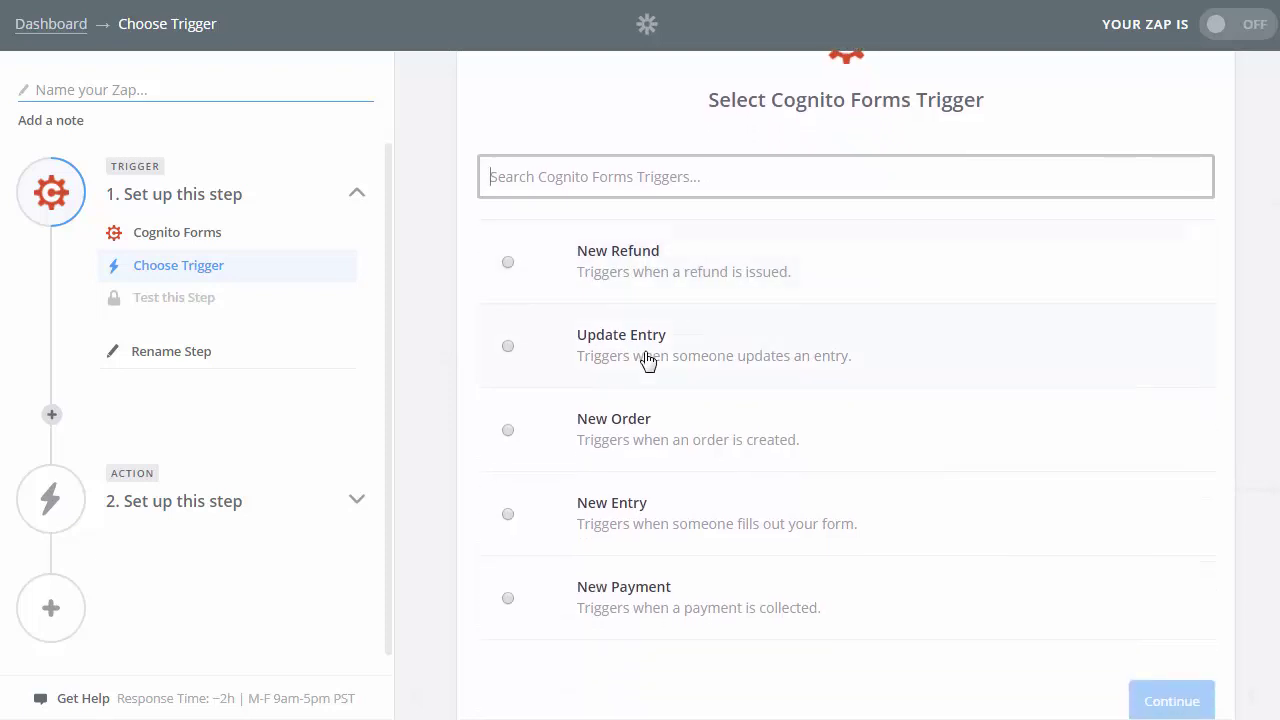
pyautogui.click(508, 514)
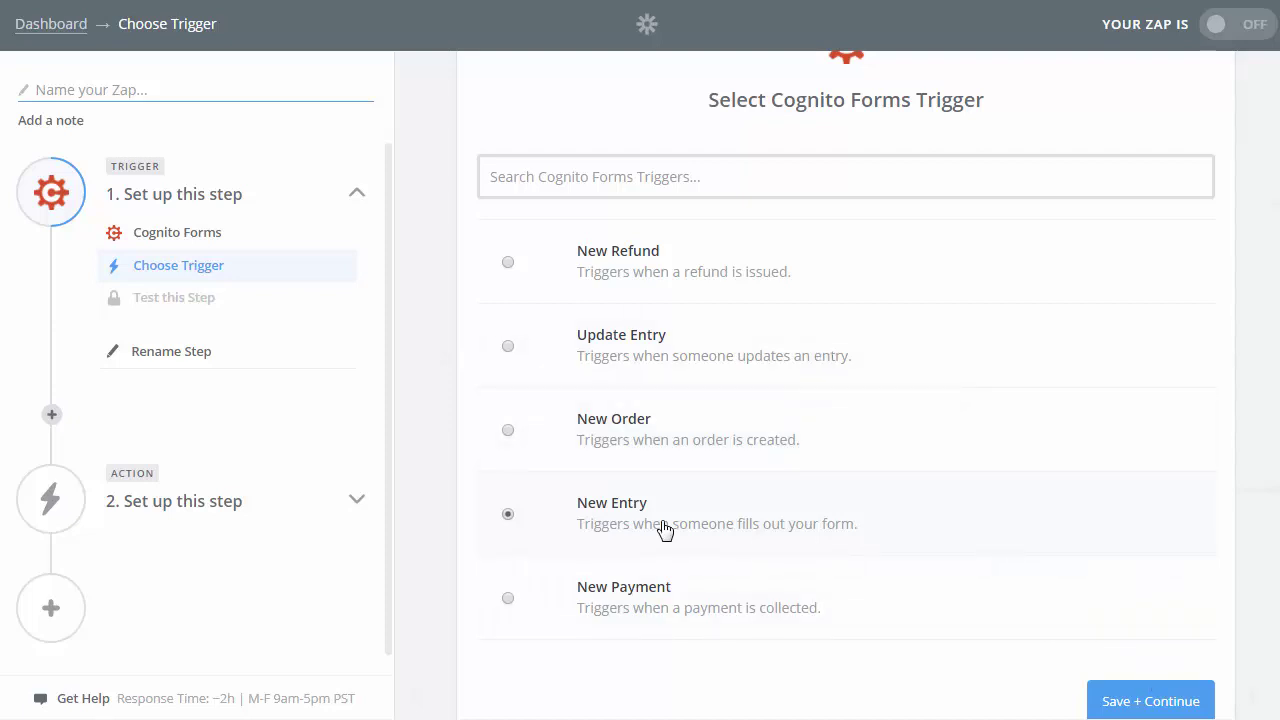
pyautogui.click(1174, 700)
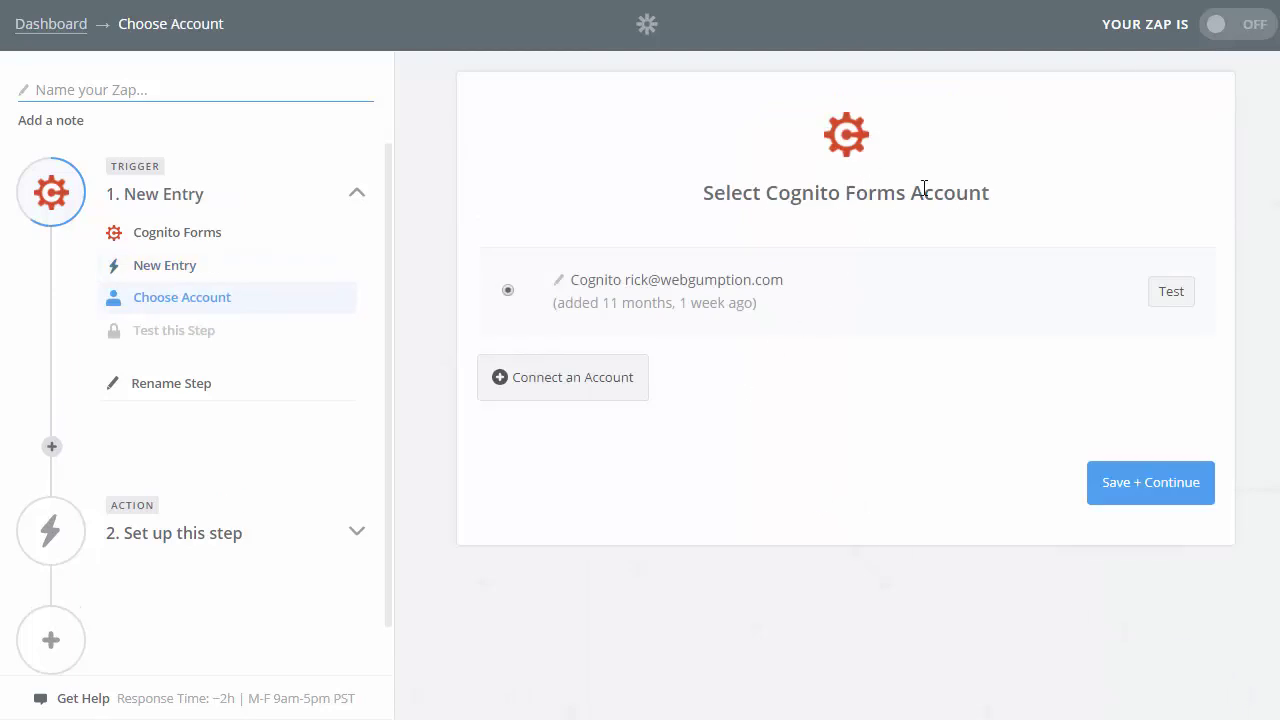
# - Connect and authorize a new Cognito Forms account for the trigger, then continue
pyautogui.click(585, 390)
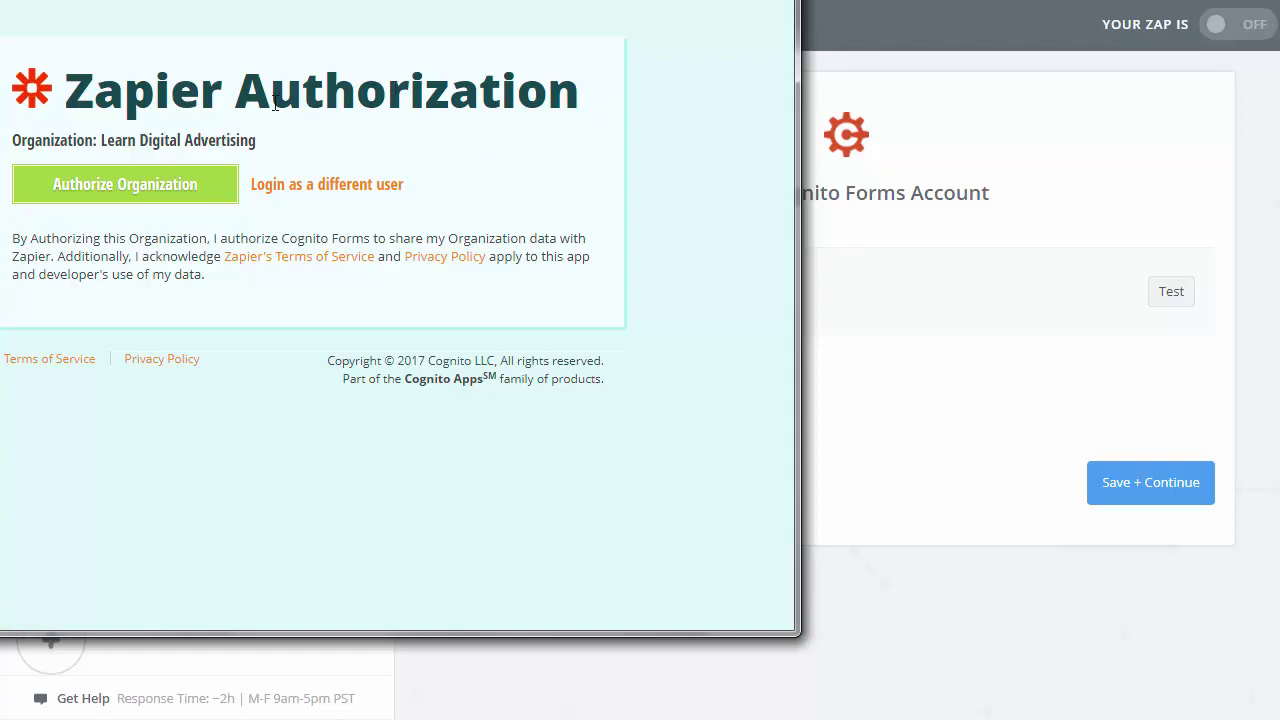
pyautogui.click(140, 191)
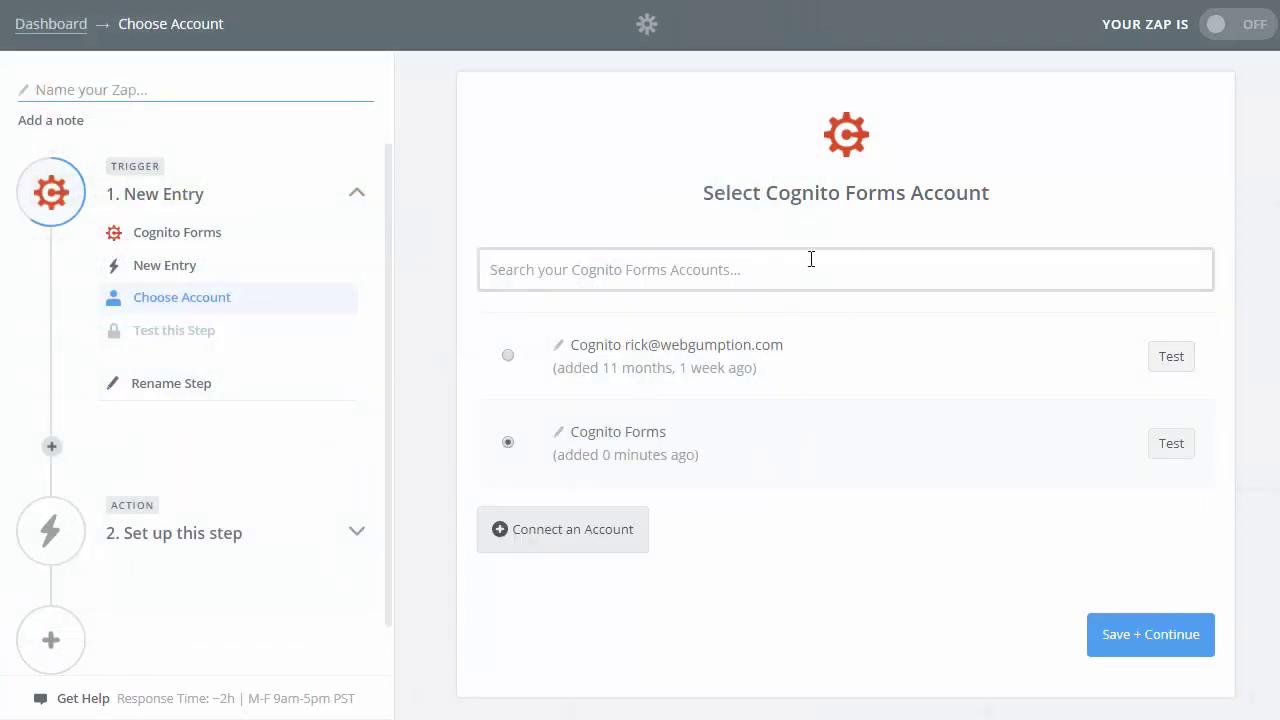
pyautogui.click(1160, 642)
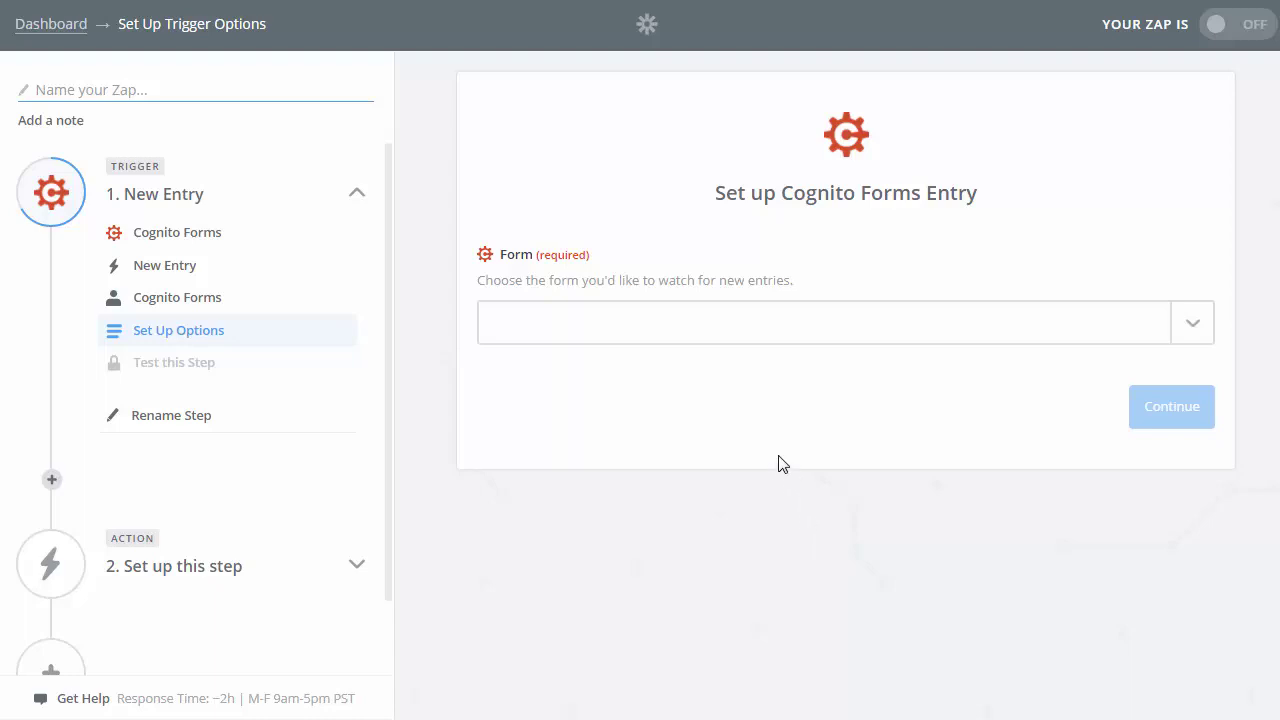
# - Watch the form called 'form name', fetch a sample entry to test the trigger, then continue
pyautogui.click(1199, 333)
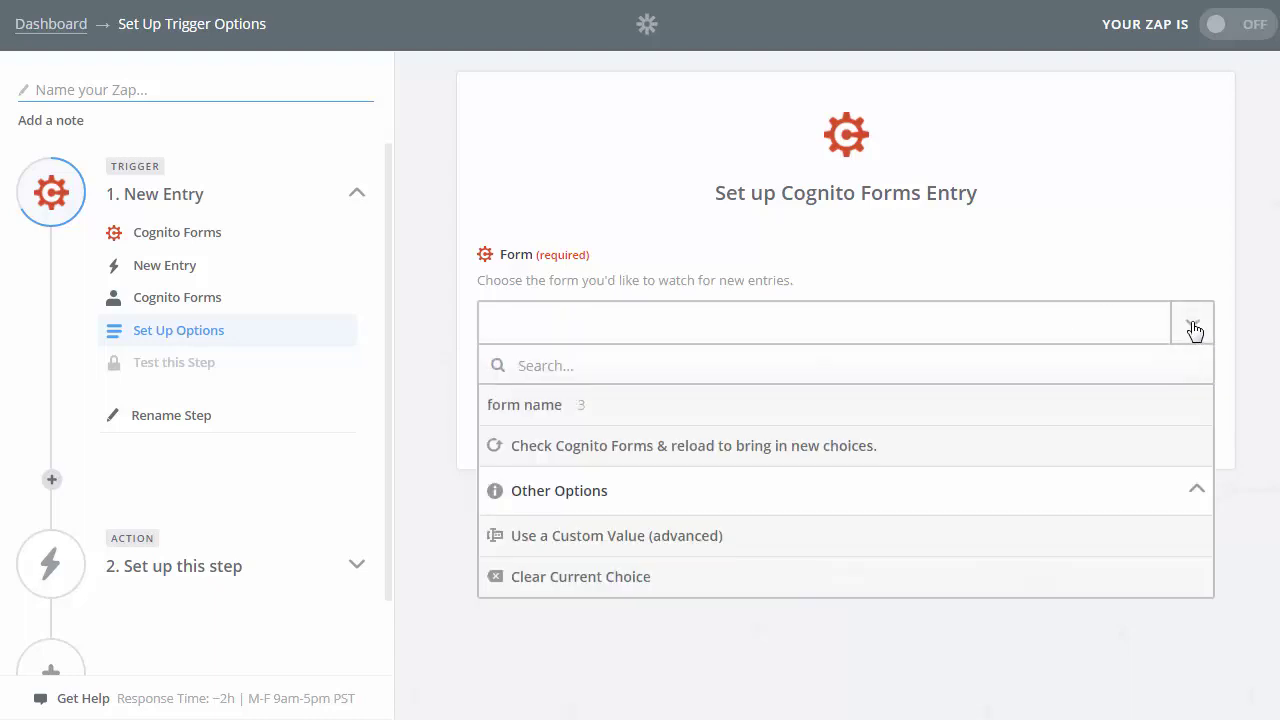
pyautogui.click(545, 406)
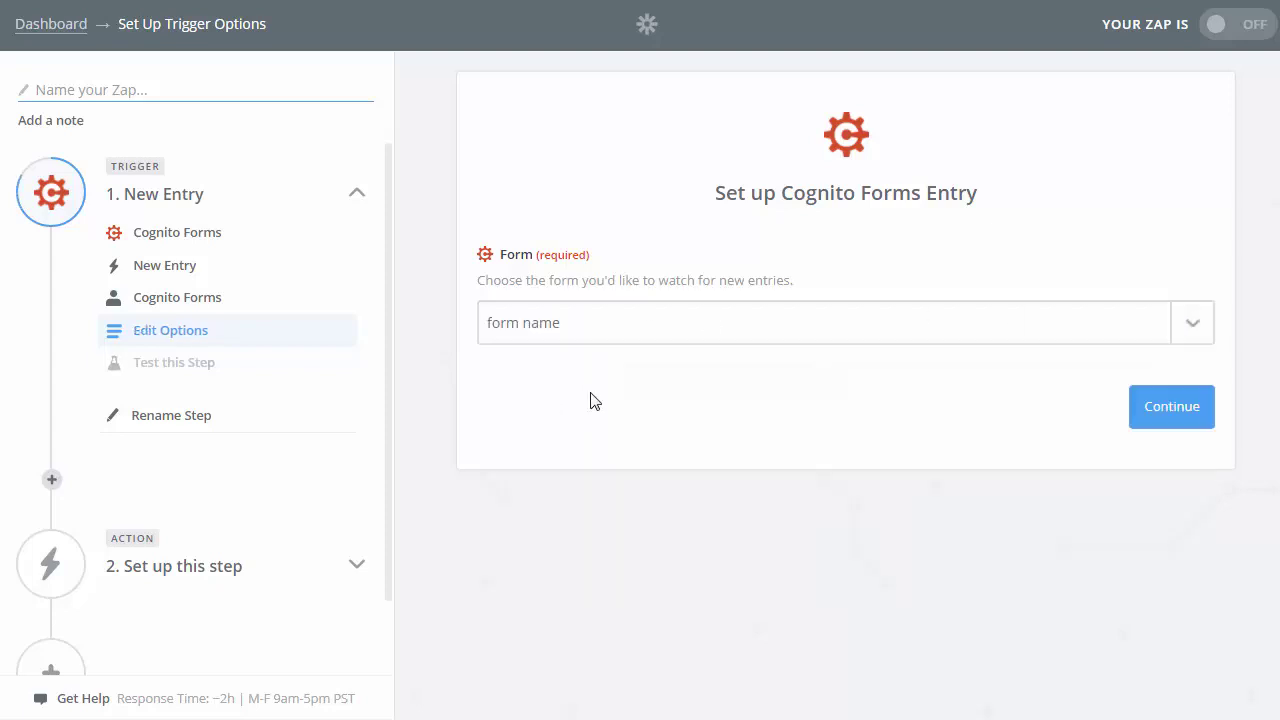
pyautogui.click(1190, 422)
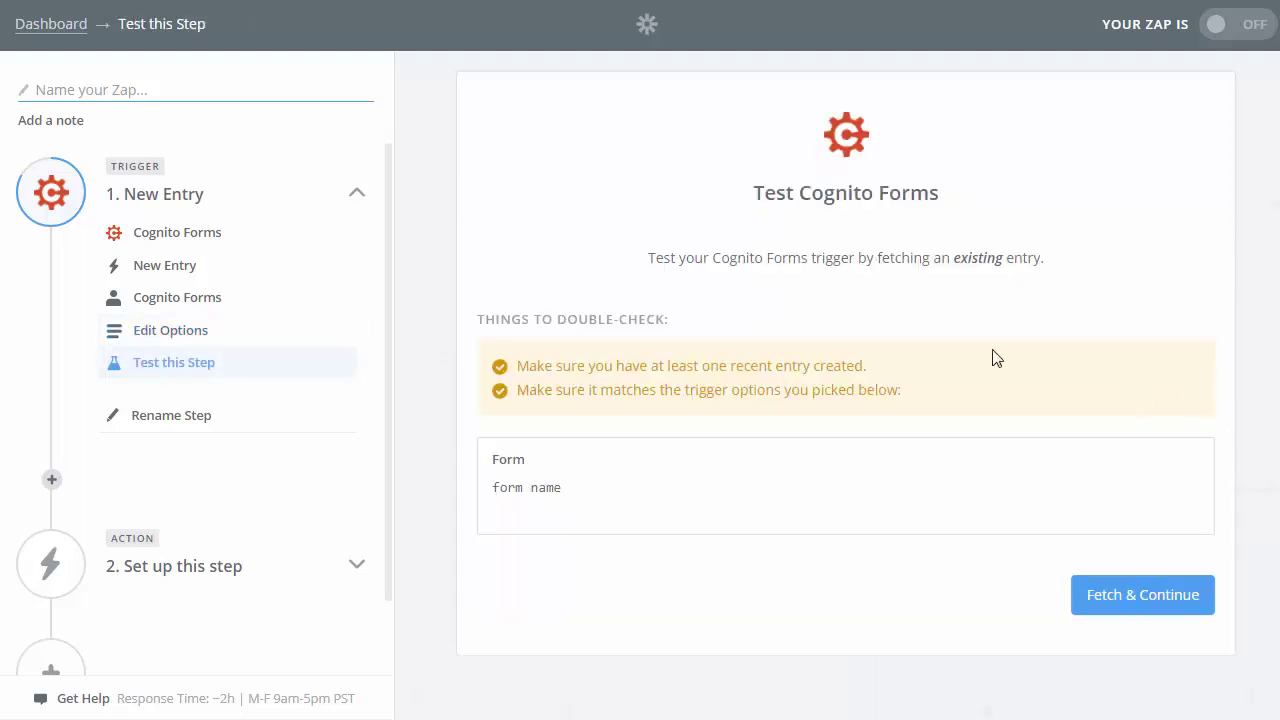
pyautogui.click(1168, 596)
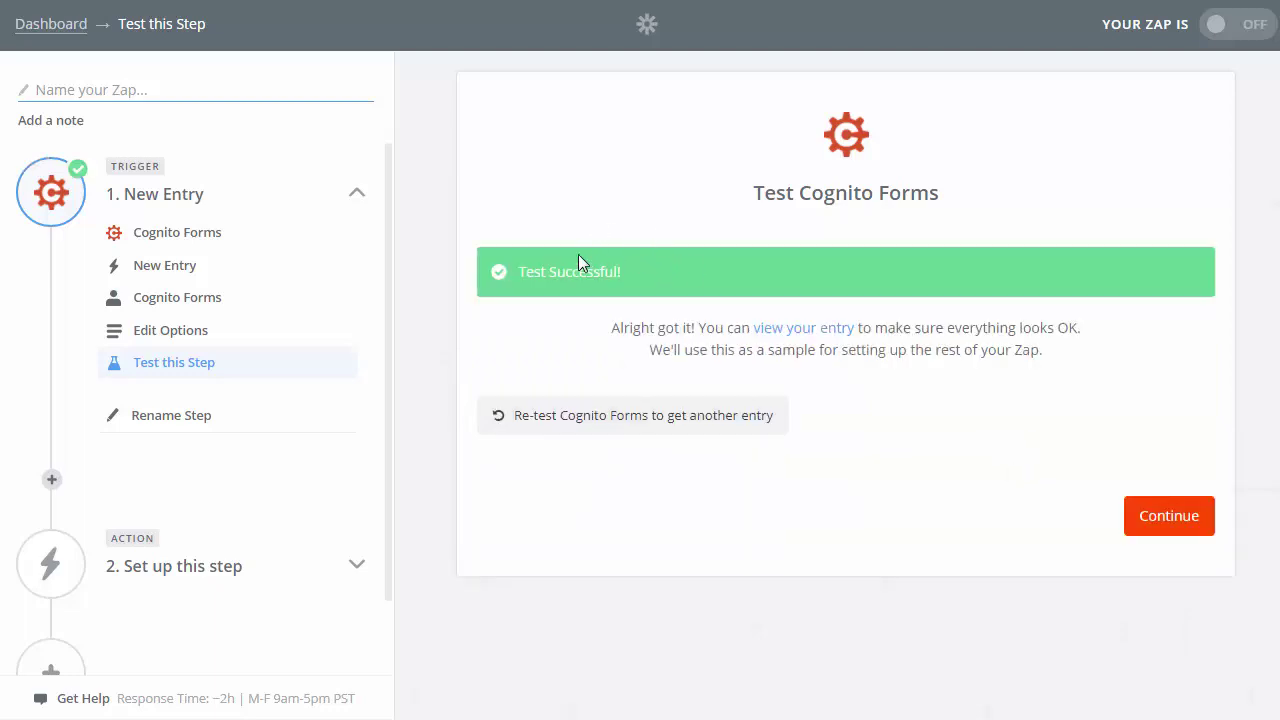
pyautogui.click(1160, 515)
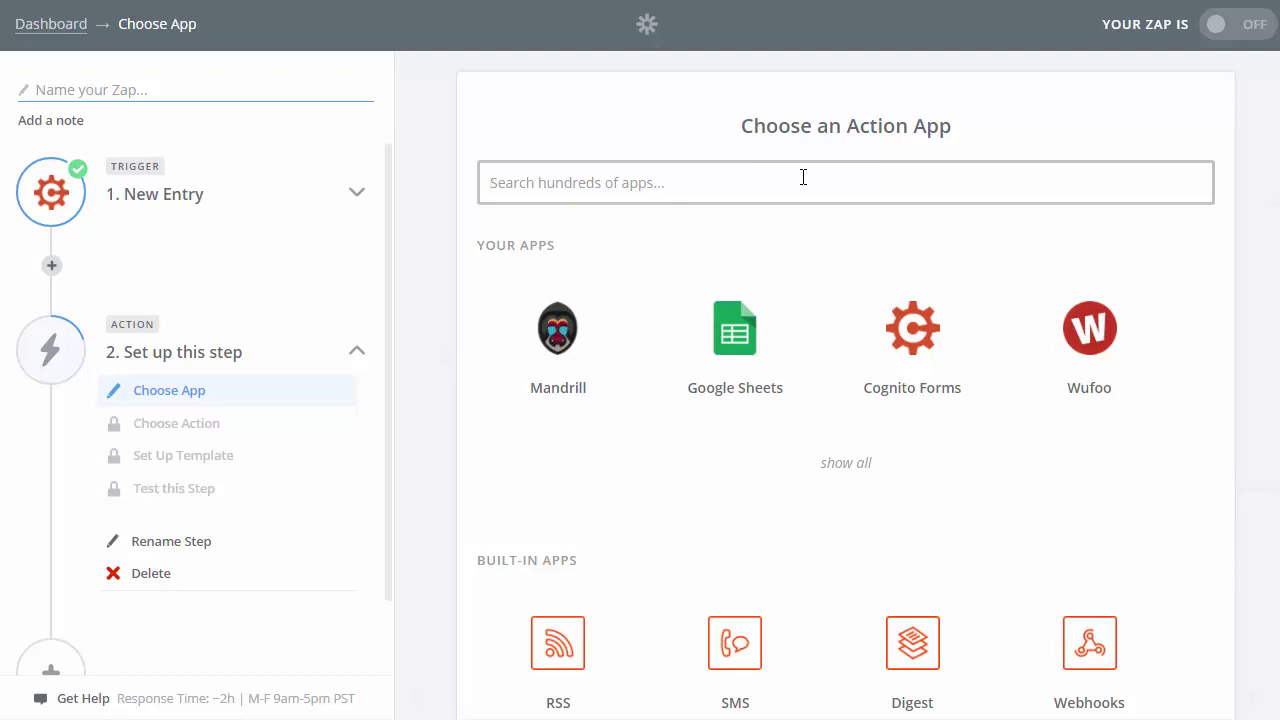
# - Search 'google', pick Google Sheets, and save Create Spreadsheet Row as the action
pyautogui.write('google')
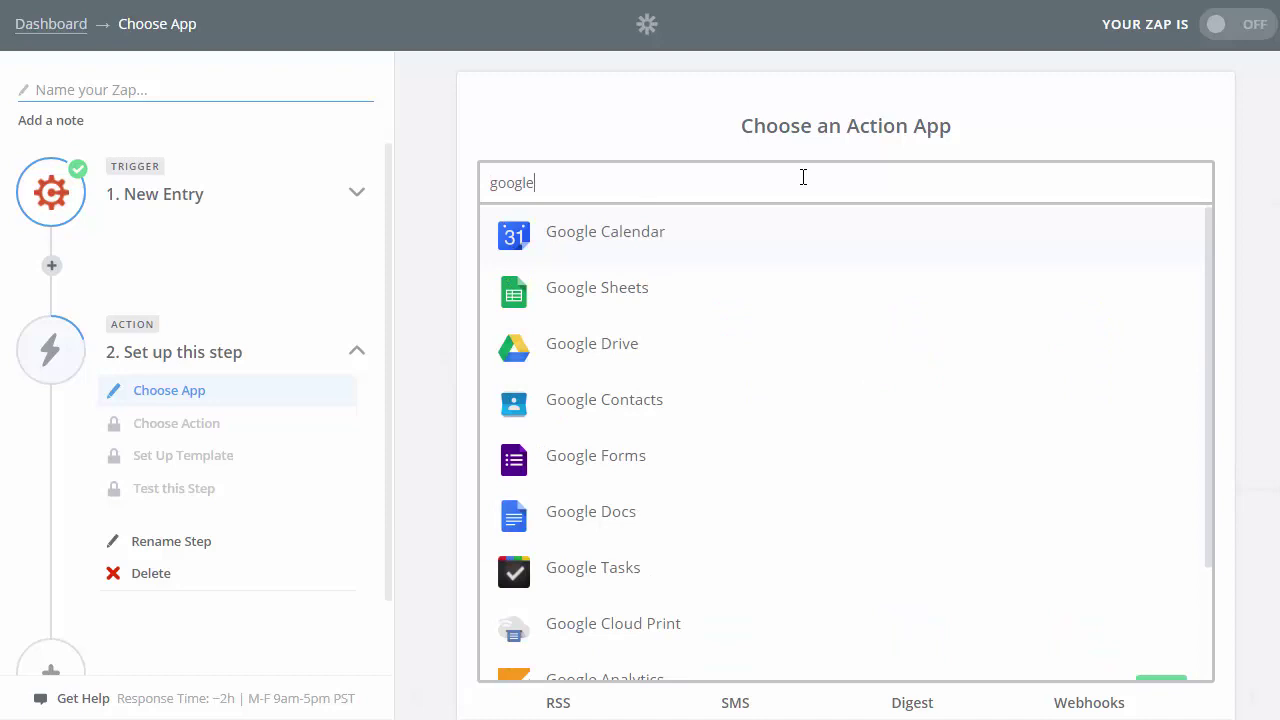
pyautogui.click(597, 292)
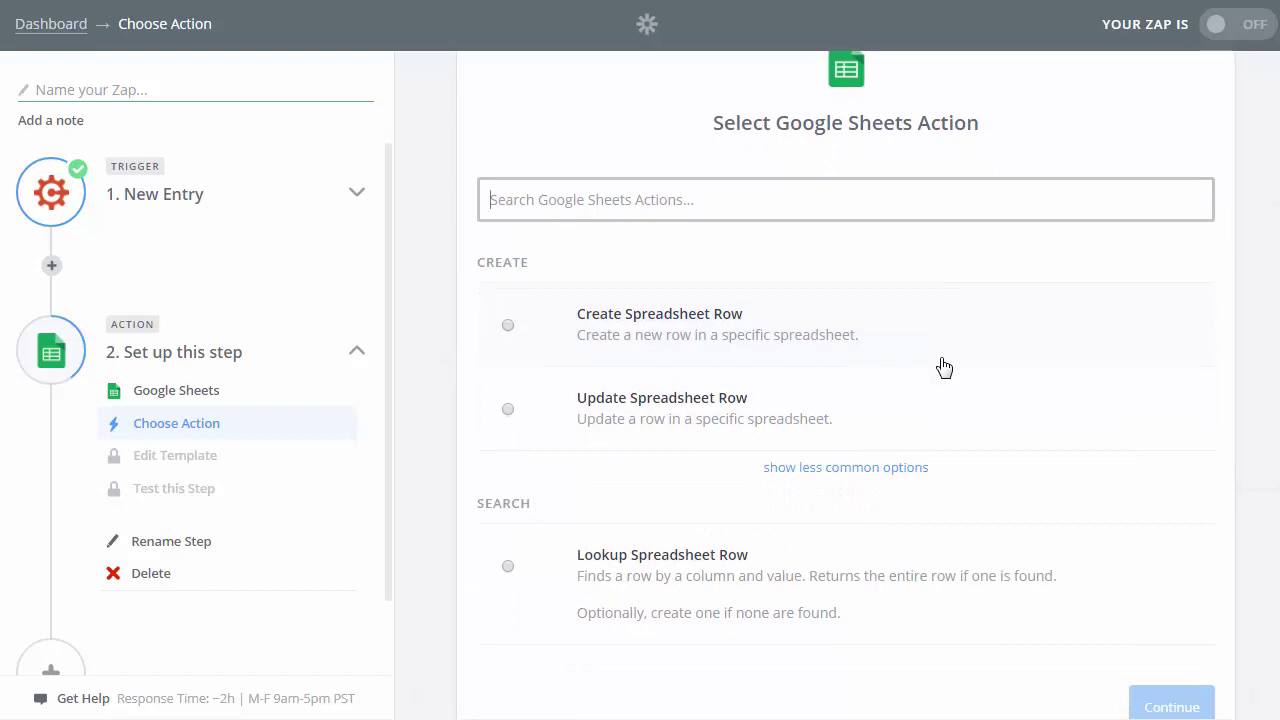
pyautogui.click(508, 330)
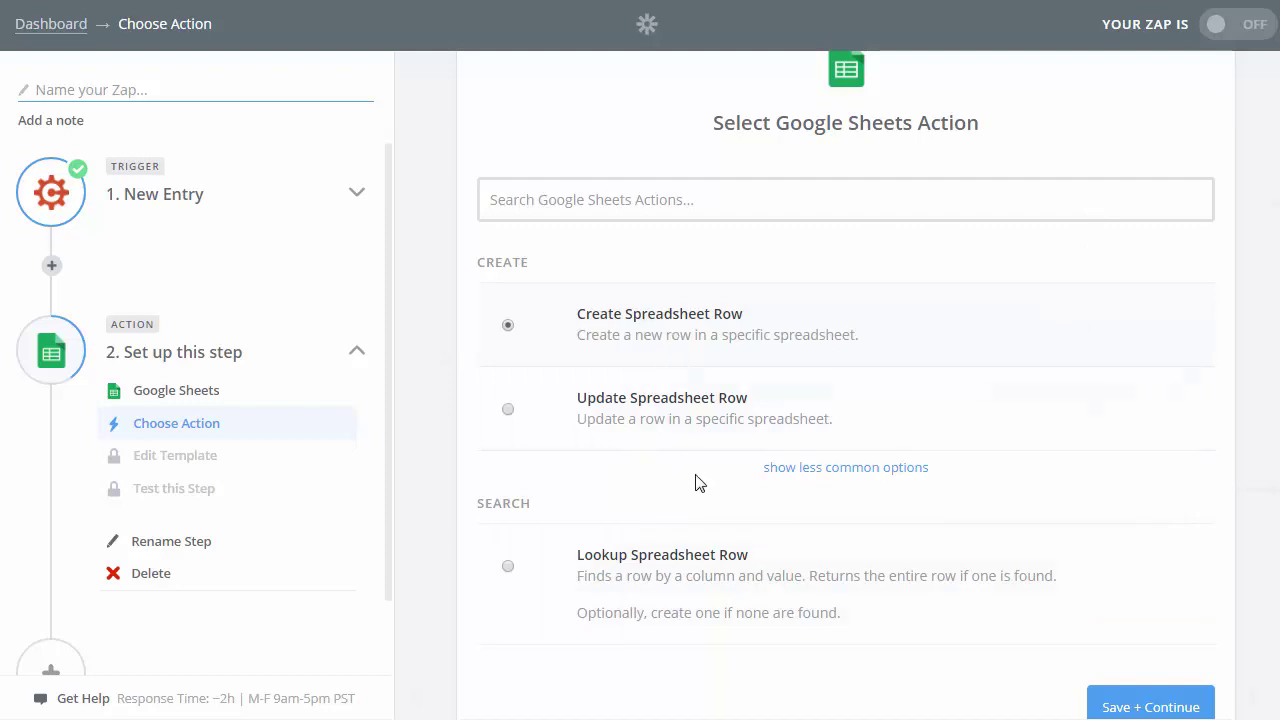
pyautogui.click(1183, 708)
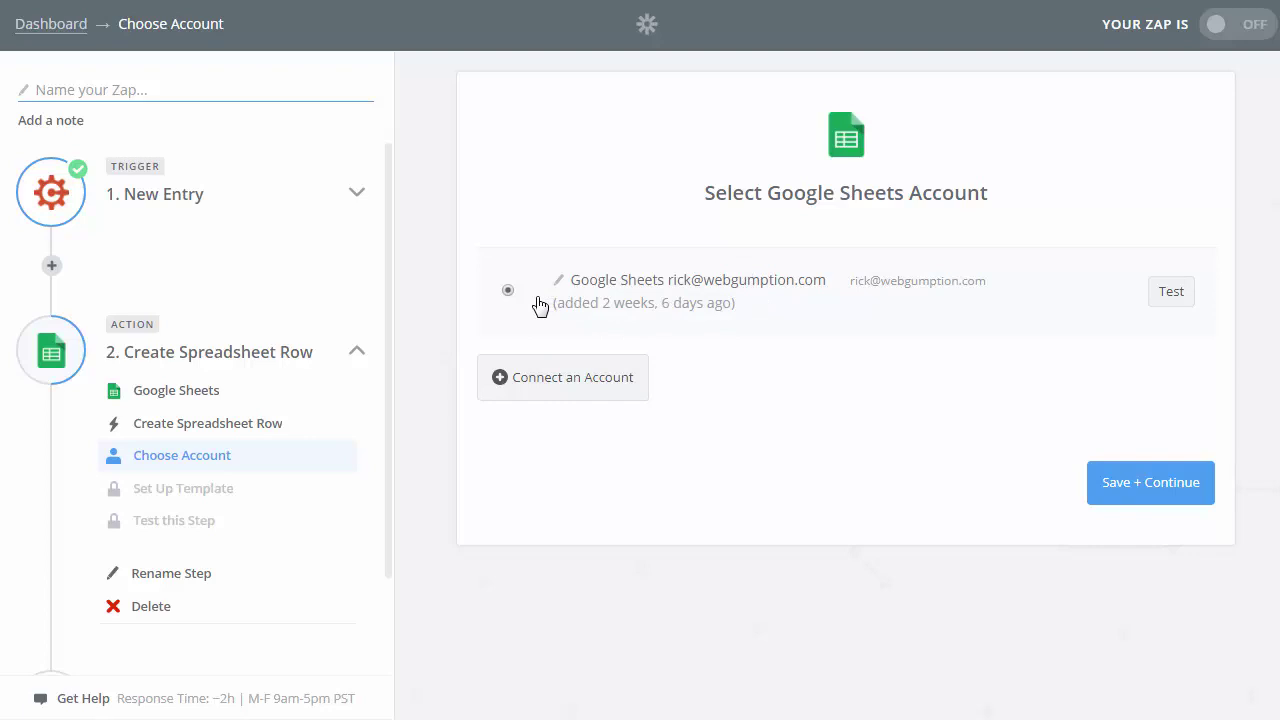
# - Confirm the Google Sheets account and target Sheet1 of the Ricks Leads spreadsheet
pyautogui.click(1158, 493)
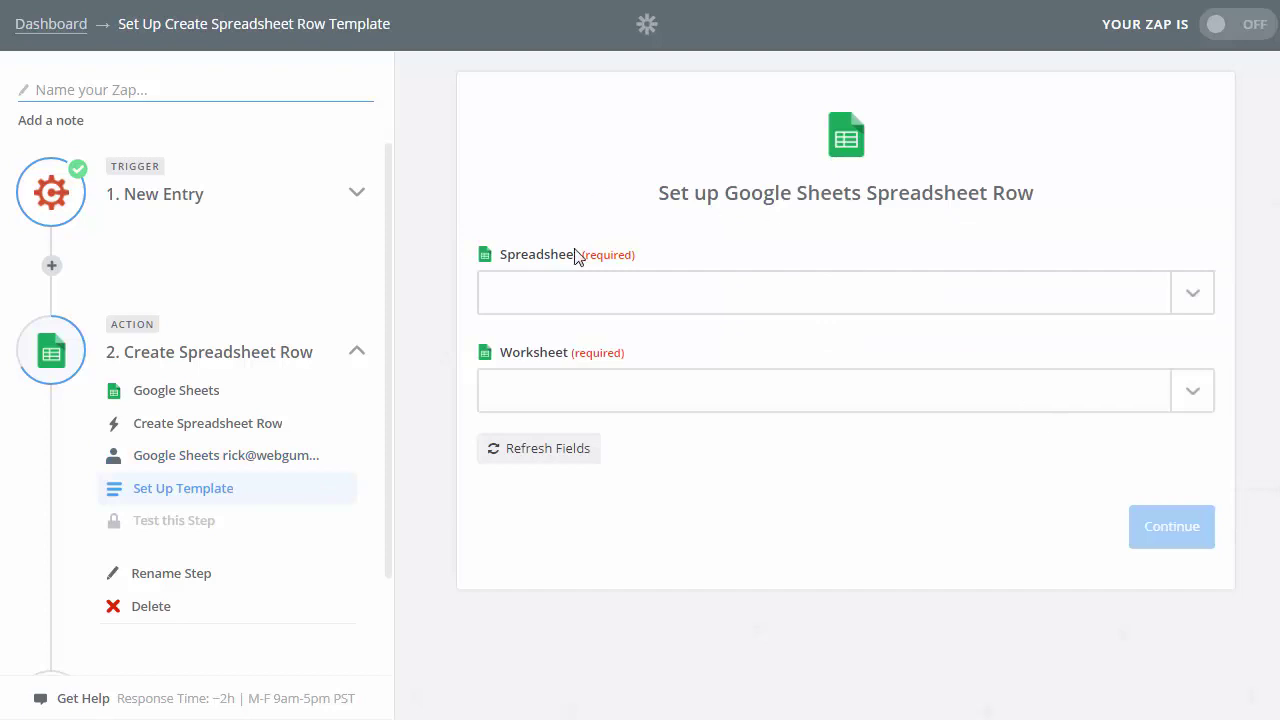
pyautogui.click(1193, 305)
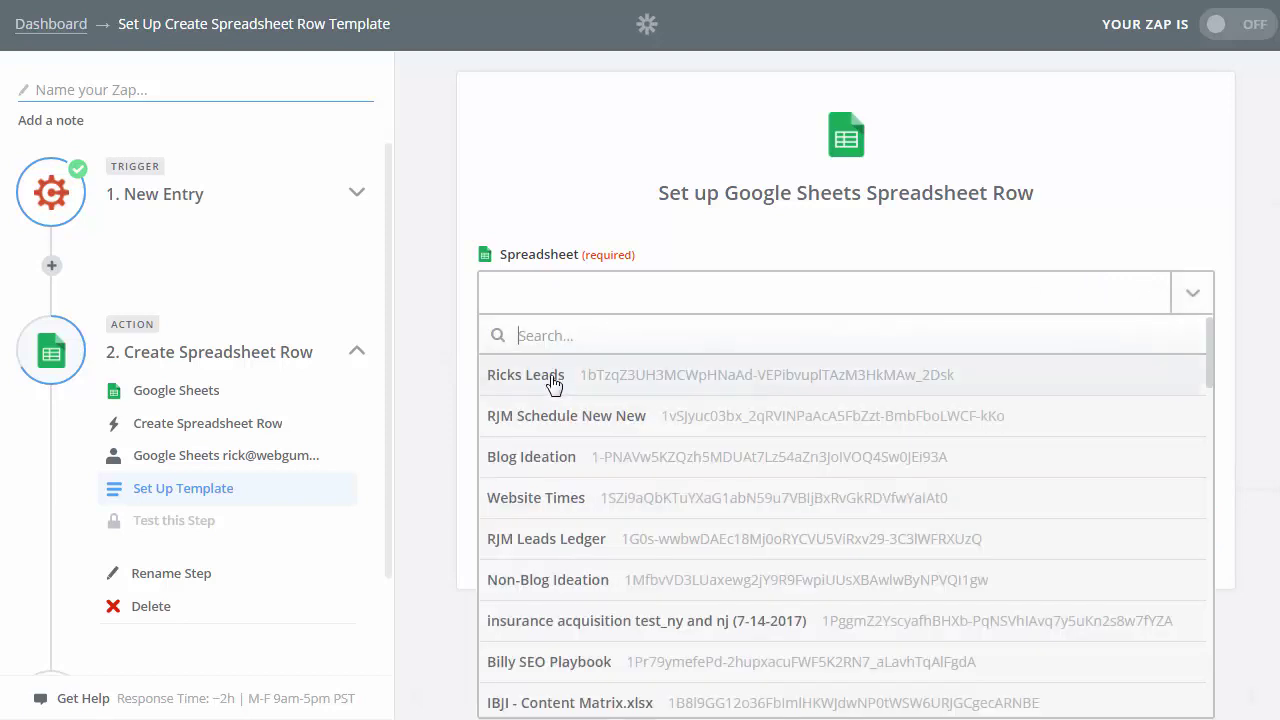
pyautogui.click(553, 385)
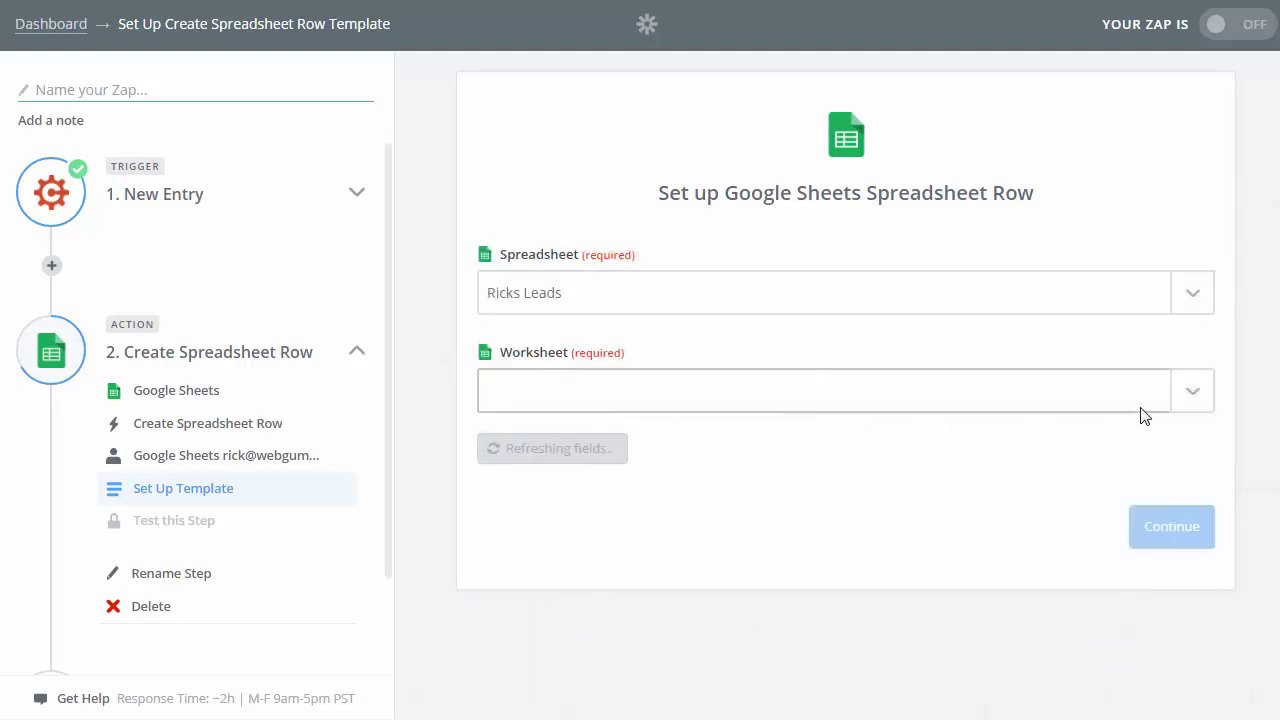
pyautogui.click(1198, 400)
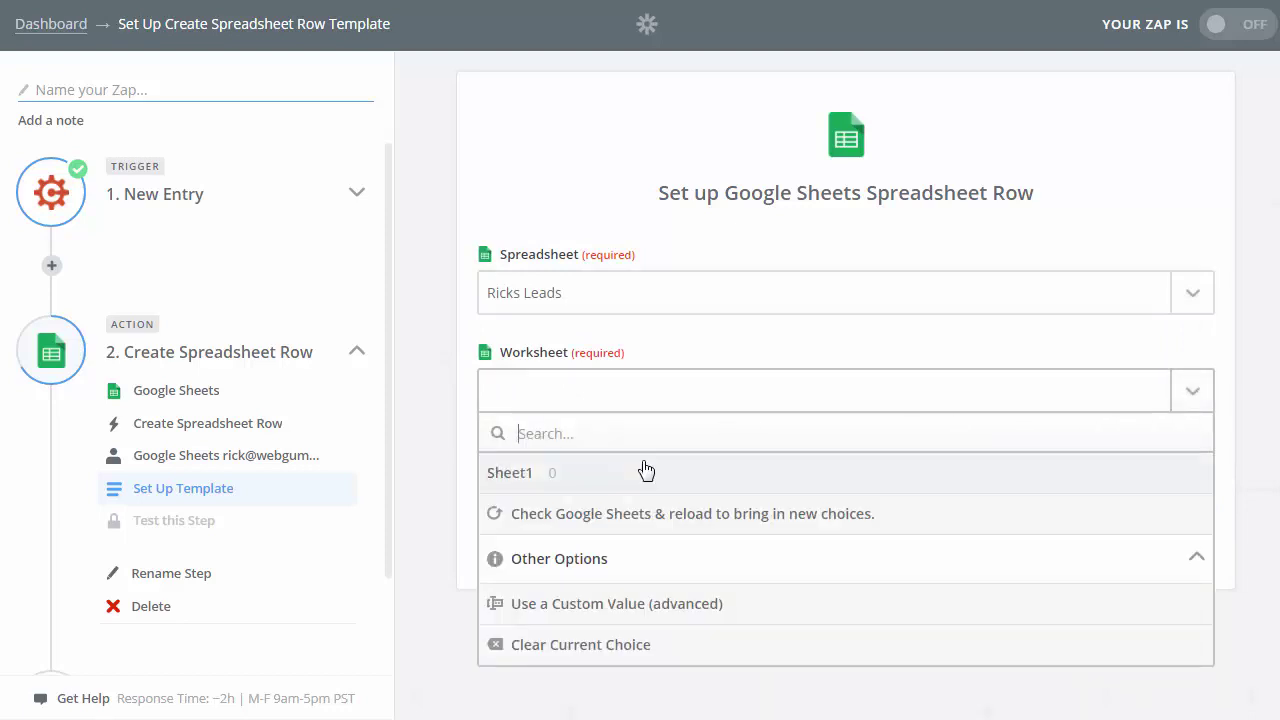
pyautogui.click(598, 476)
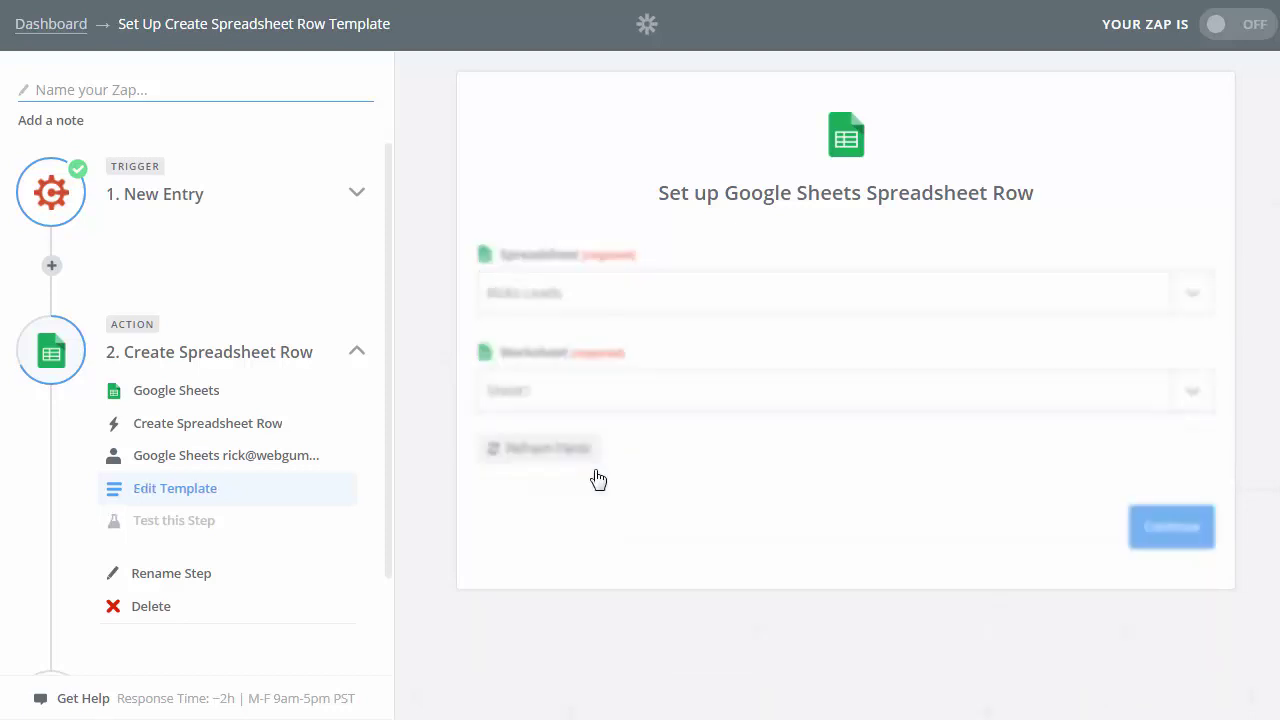
# - Map the First column to the entry's Name First and Last to Name Last
pyautogui.scroll(-2, 908, 488)
pyautogui.scroll(1, 908, 490)
pyautogui.scroll(-1, 906, 492)
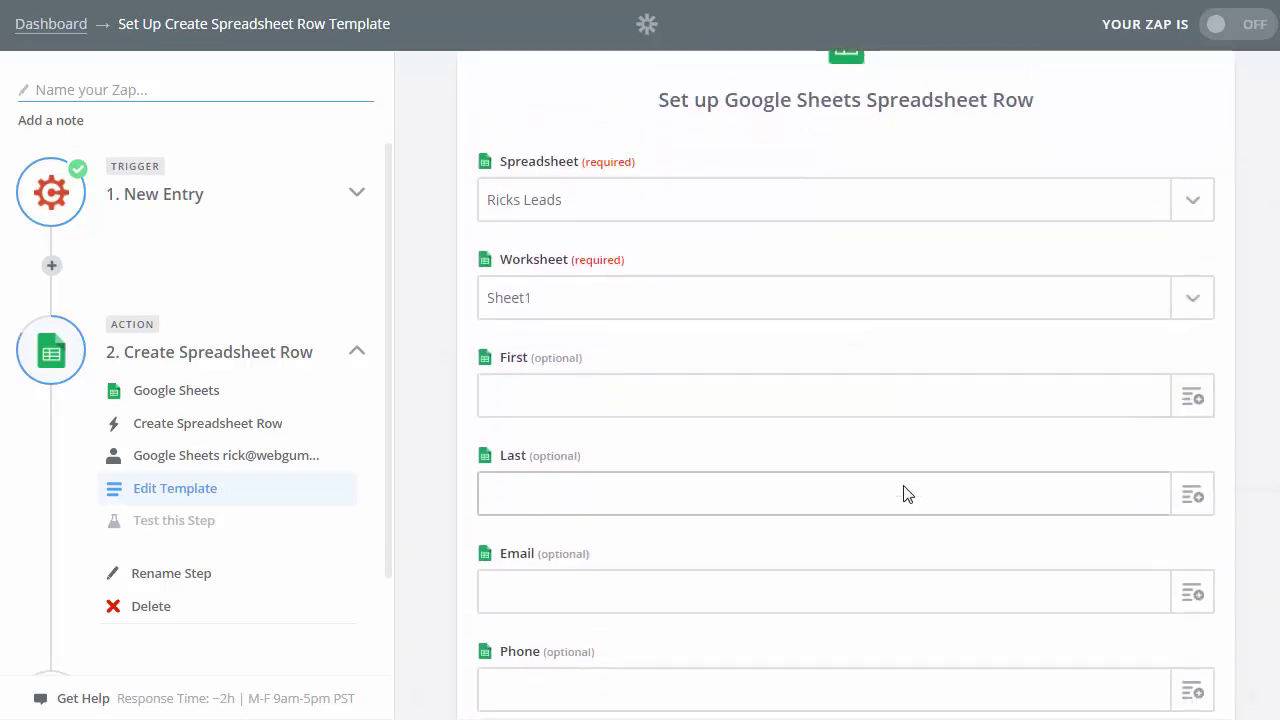
pyautogui.scroll(1, 797, 488)
pyautogui.scroll(-1, 797, 490)
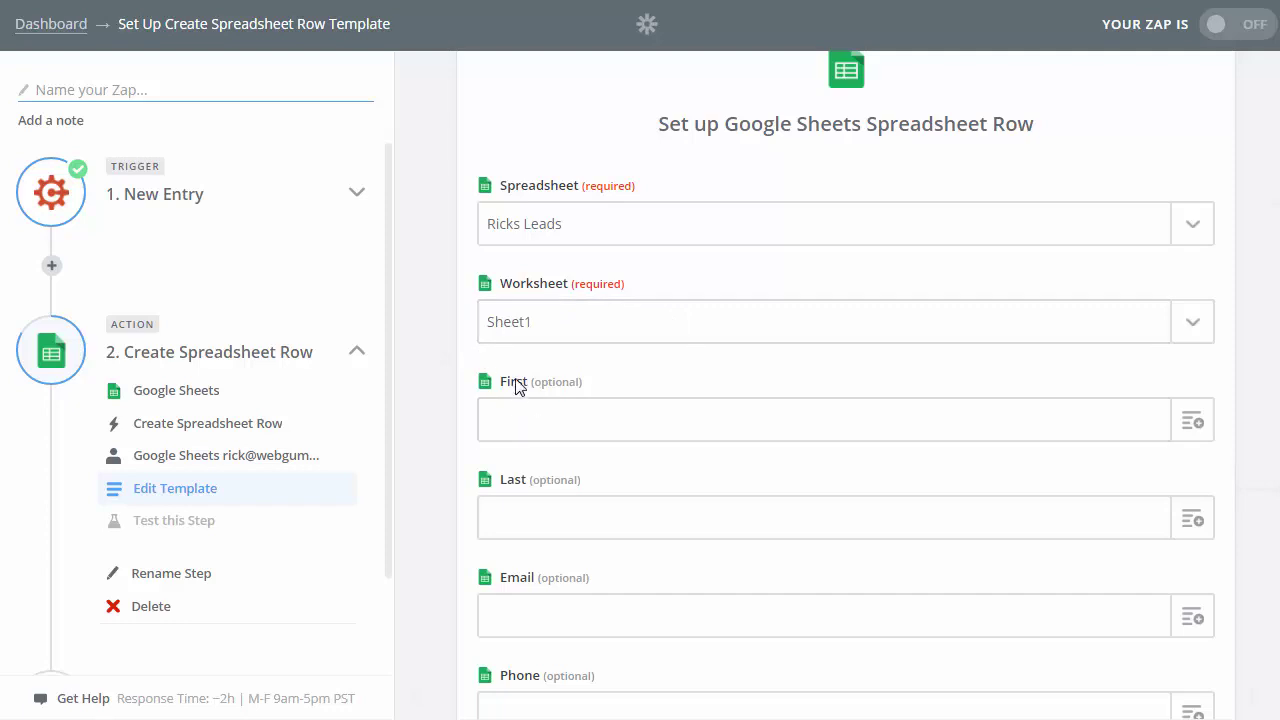
pyautogui.click(1195, 434)
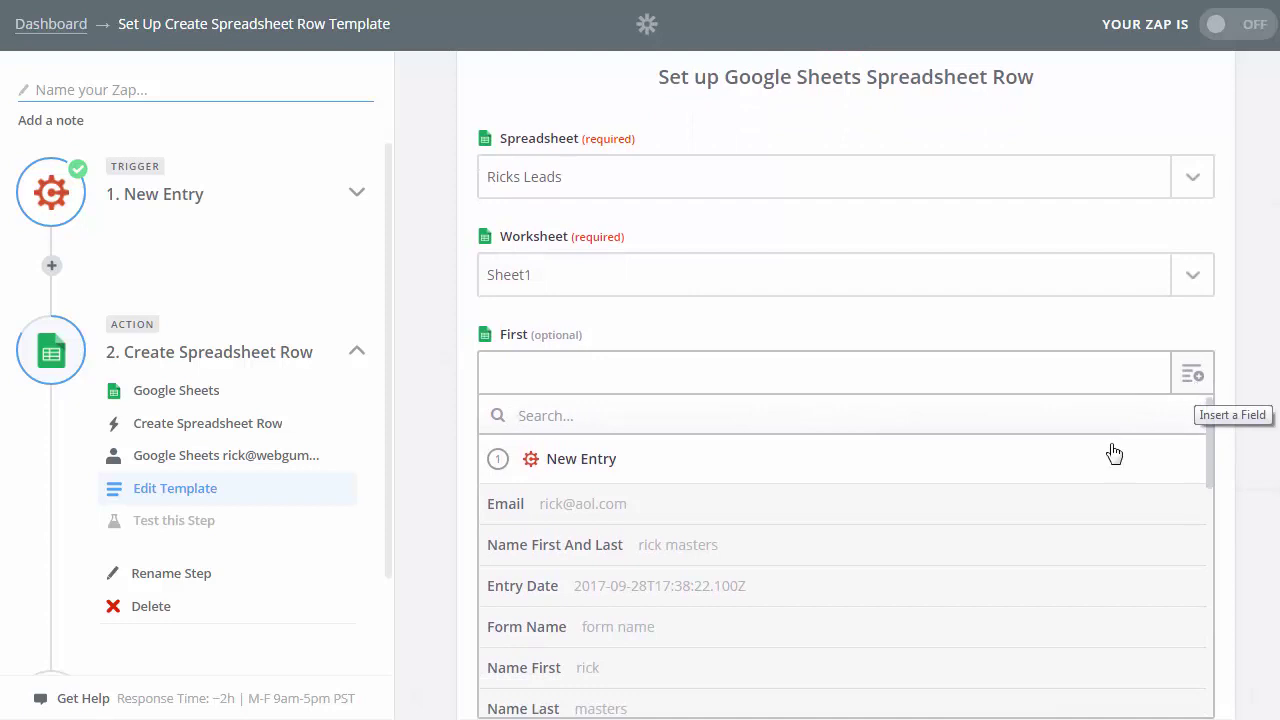
pyautogui.scroll(-1, 863, 520)
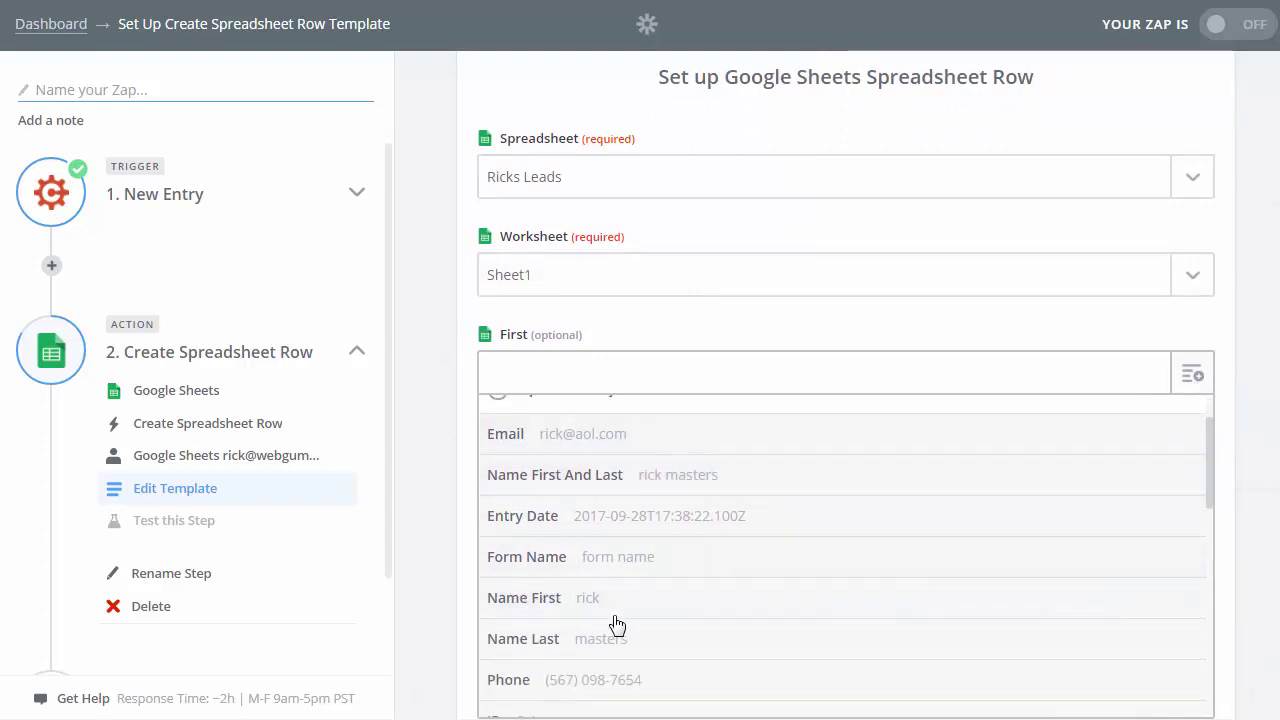
pyautogui.click(554, 600)
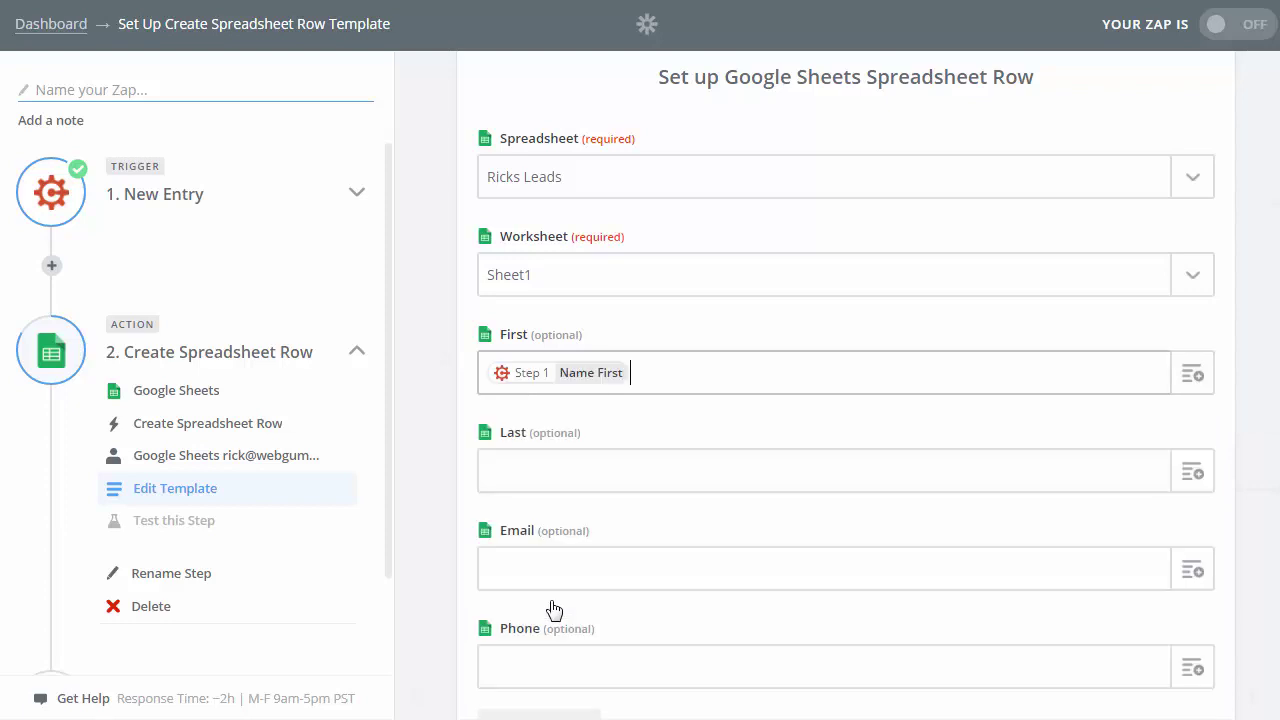
pyautogui.click(1157, 489)
pyautogui.click(1194, 482)
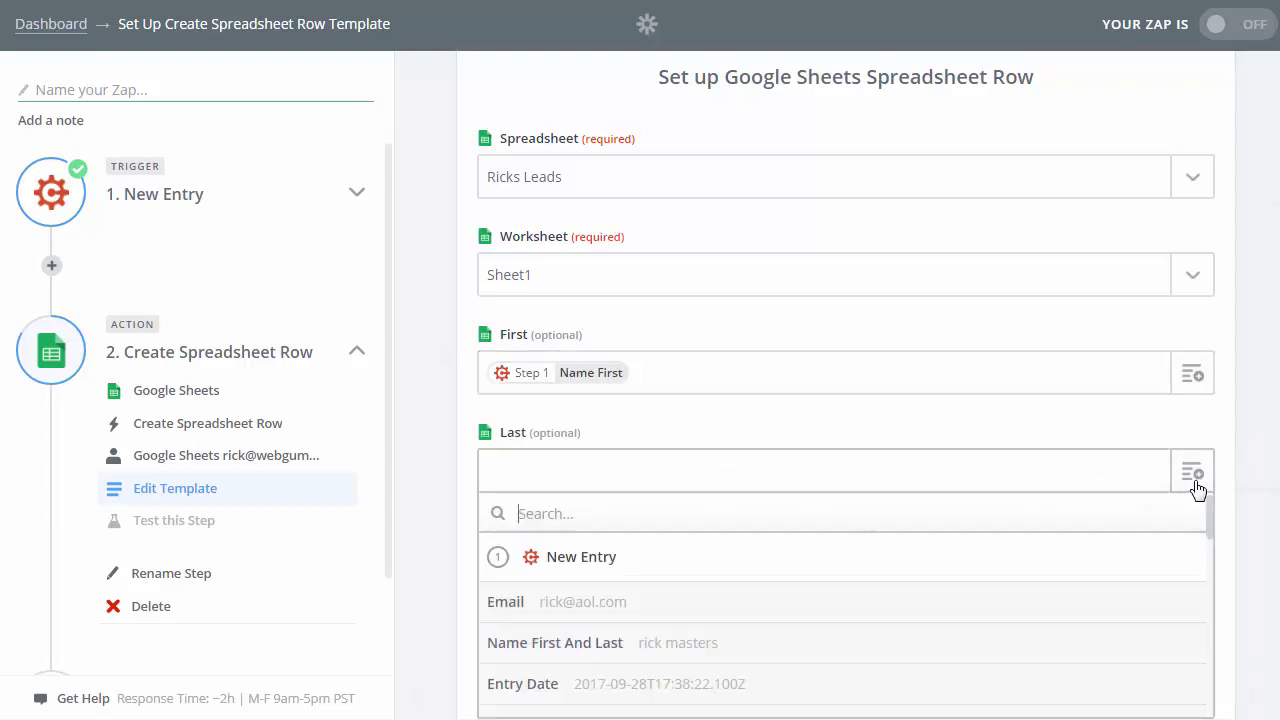
pyautogui.scroll(-2, 1183, 486)
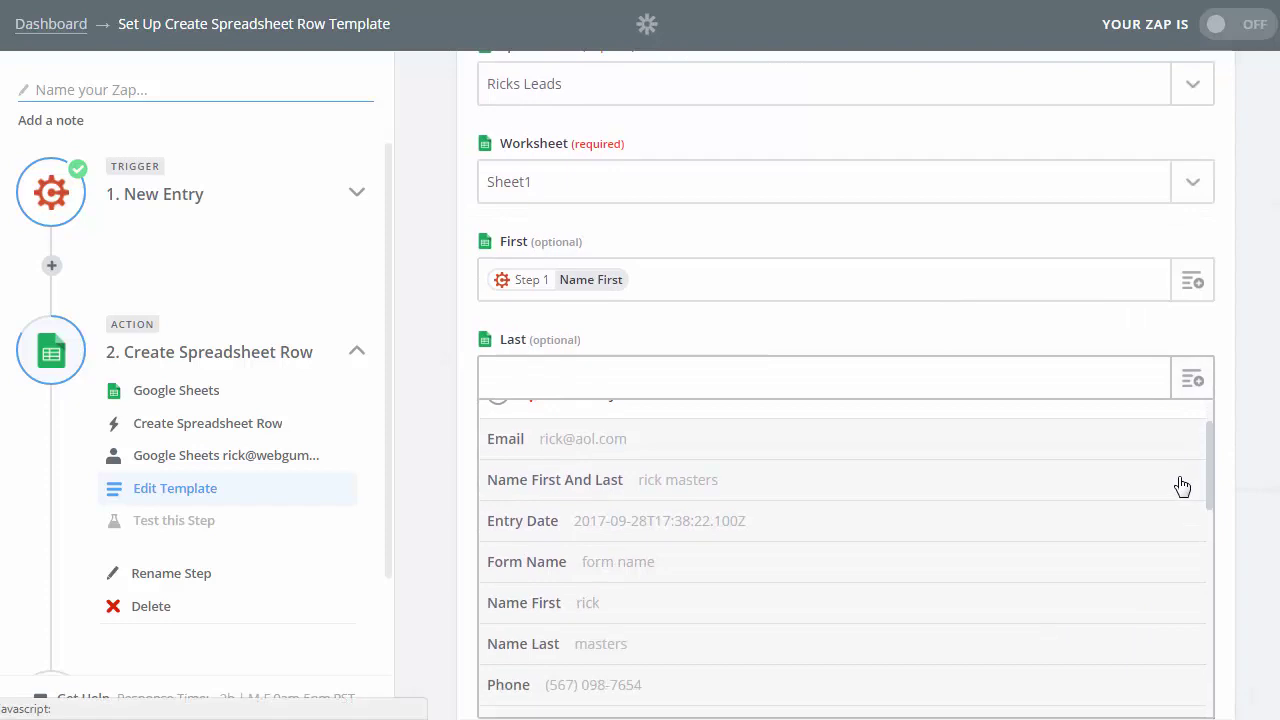
pyautogui.click(562, 644)
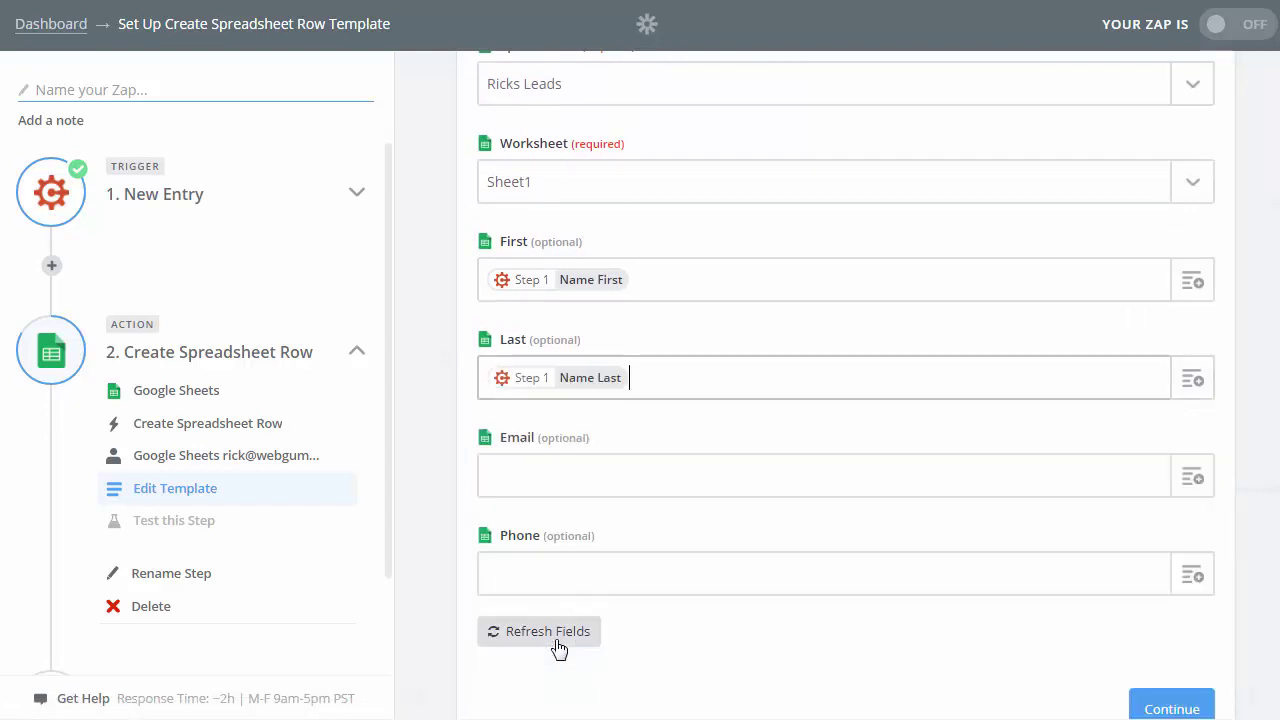
# - Map the Email and Phone columns to the entry's Email and Phone, then continue to testing
pyautogui.click(1196, 480)
pyautogui.scroll(-2, 860, 584)
pyautogui.scroll(3, 654, 594)
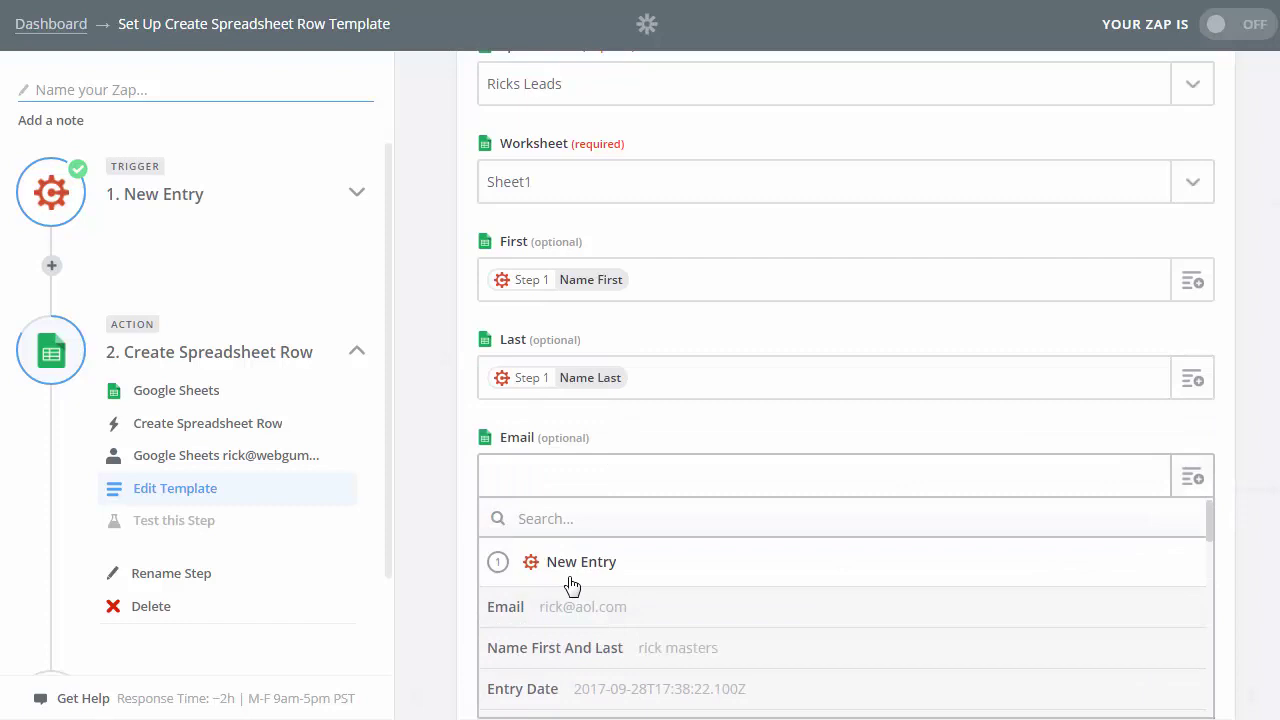
pyautogui.click(535, 612)
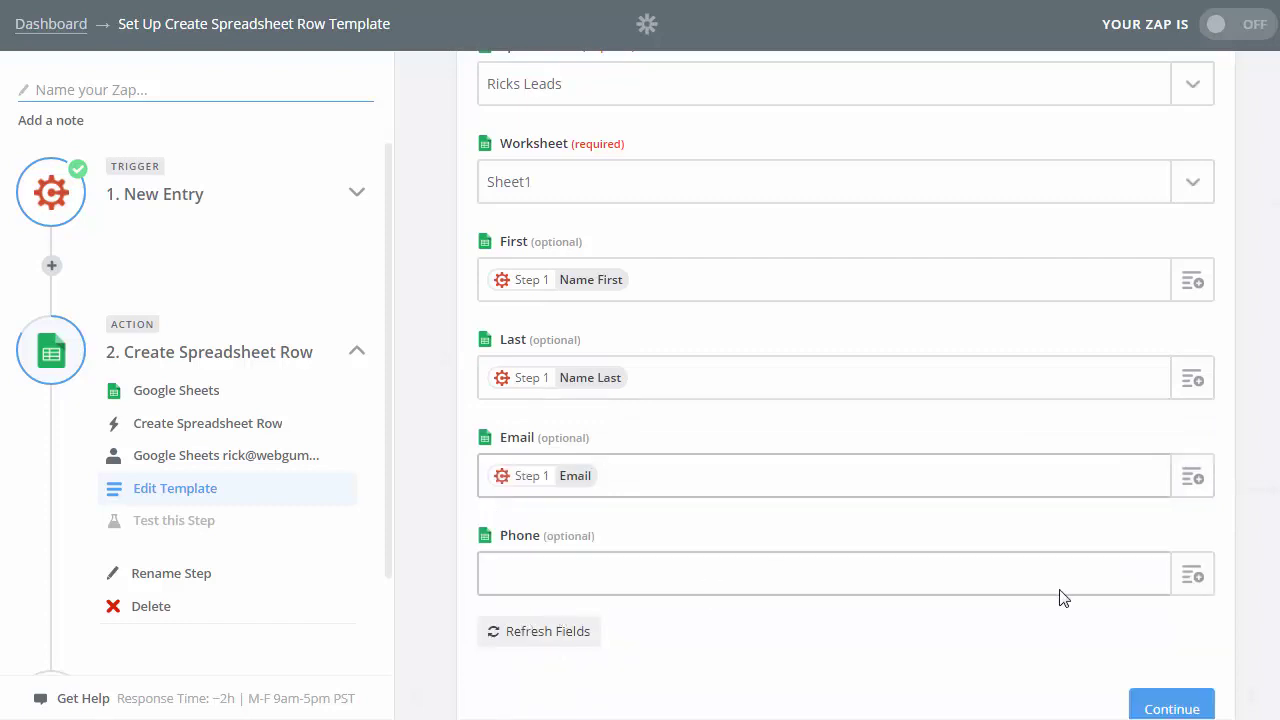
pyautogui.click(1193, 579)
pyautogui.scroll(-3, 751, 482)
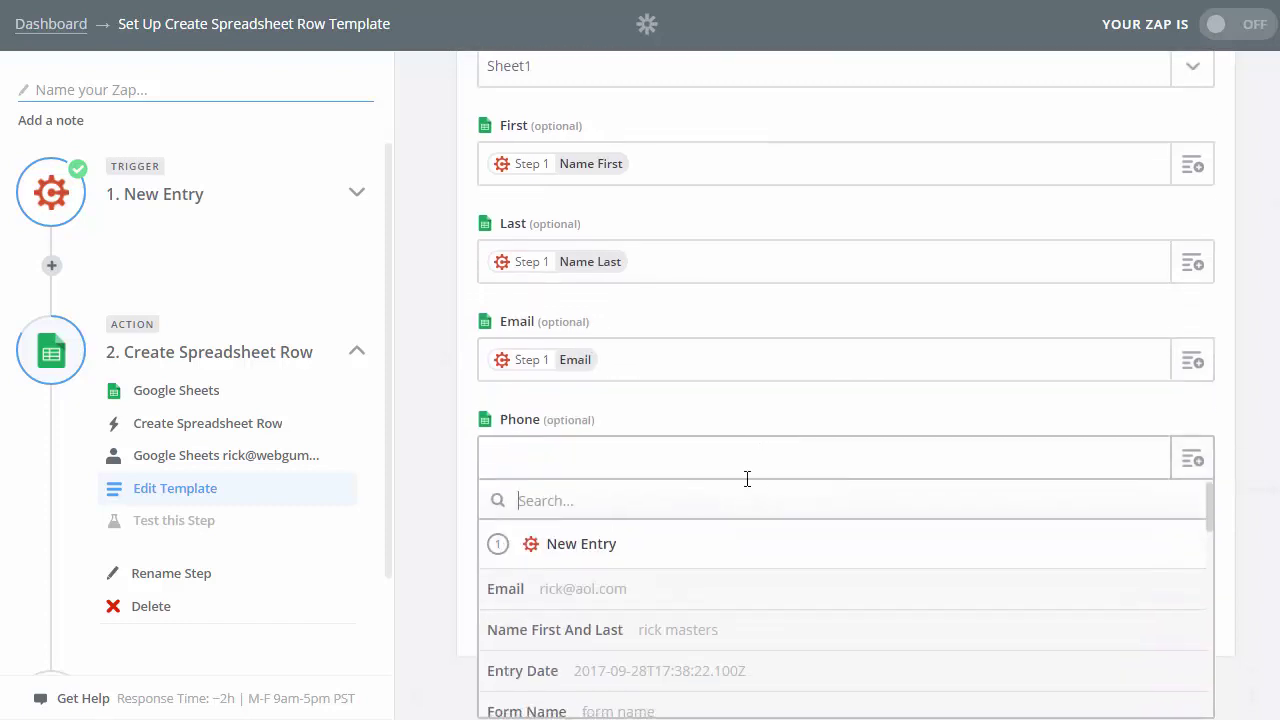
pyautogui.scroll(-1, 800, 320)
pyautogui.scroll(-1, 760, 363)
pyautogui.click(591, 671)
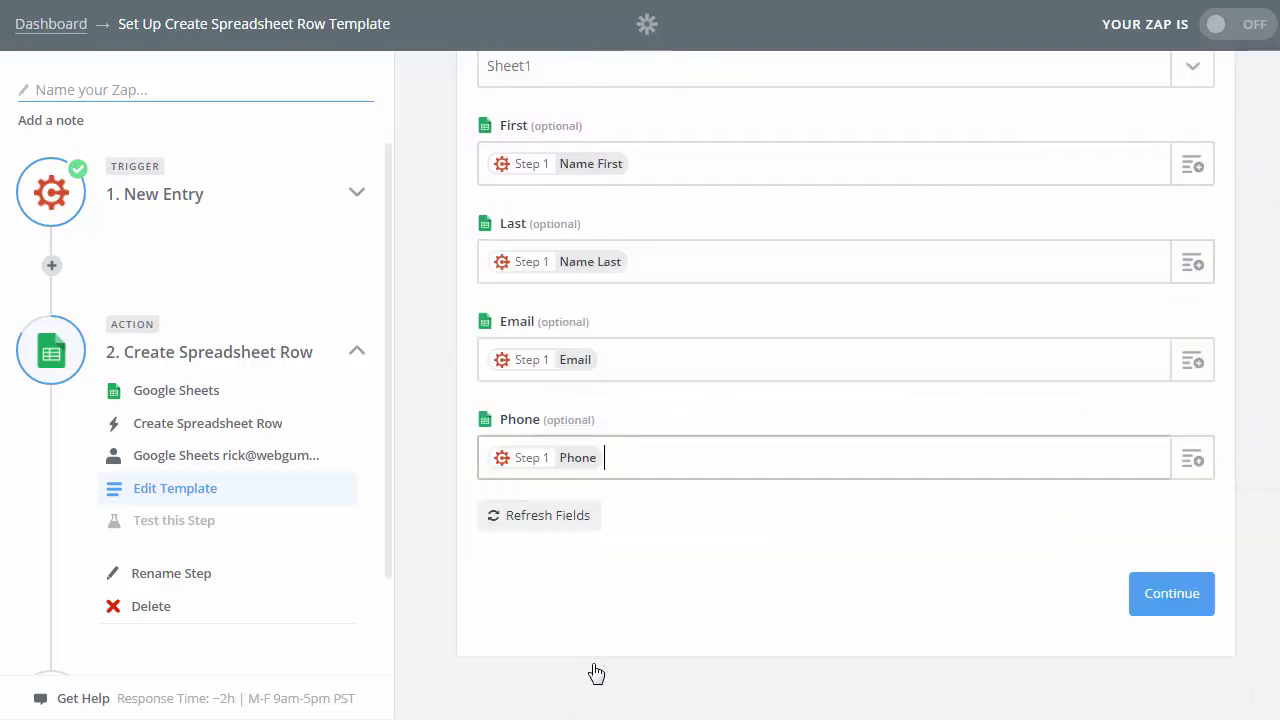
pyautogui.scroll(4, 810, 617)
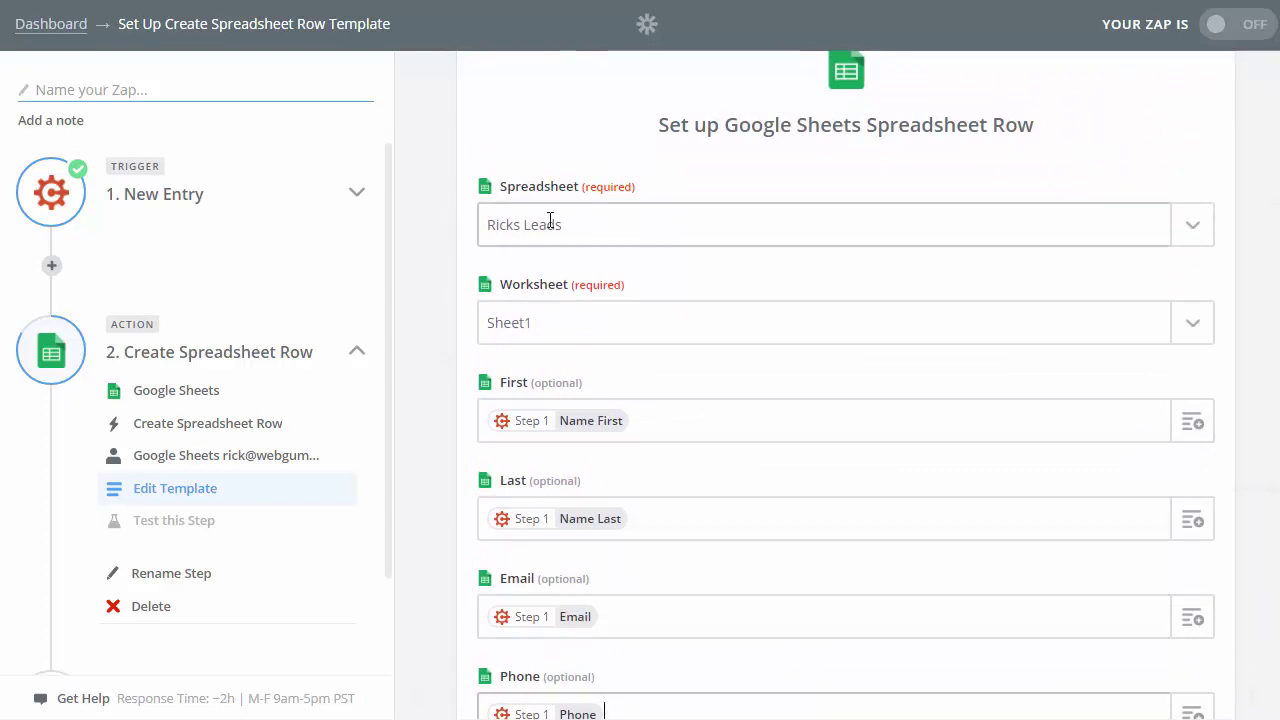
pyautogui.scroll(-4, 555, 340)
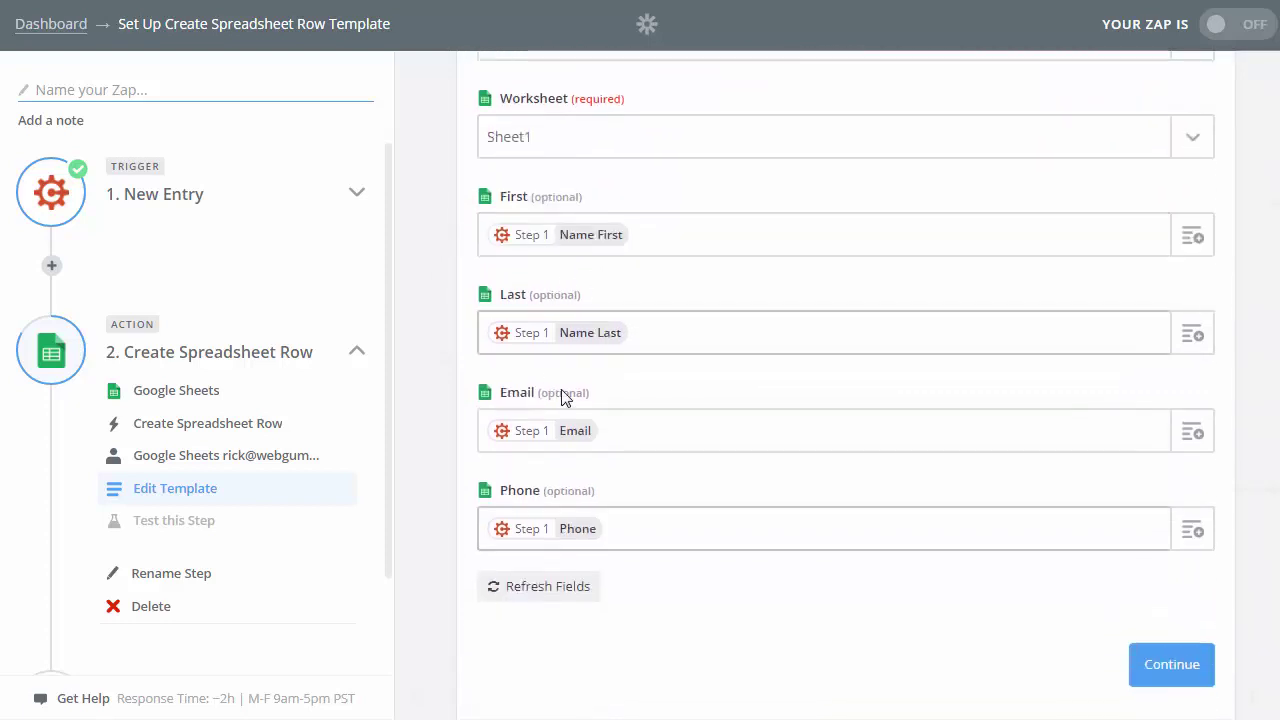
pyautogui.click(1153, 598)
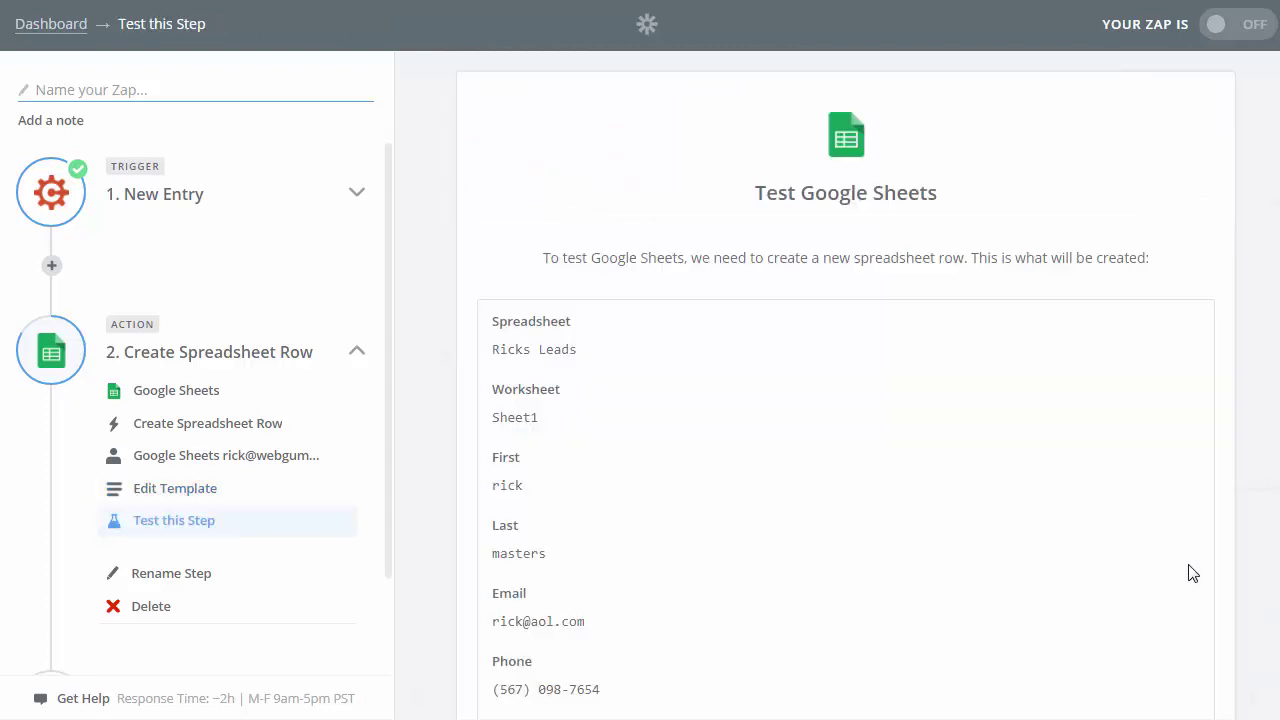
# - Create a test row in Ricks Leads from the sample entry and open the created row
pyautogui.scroll(-2, 946, 329)
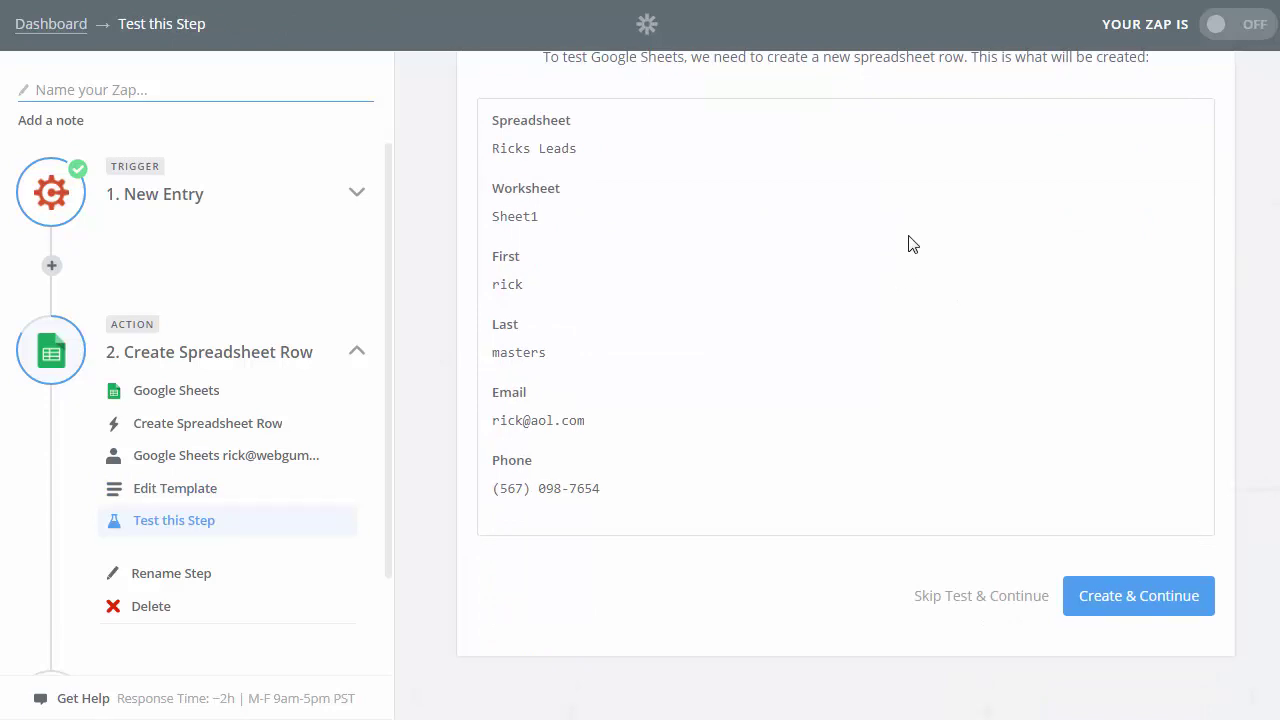
pyautogui.click(1144, 602)
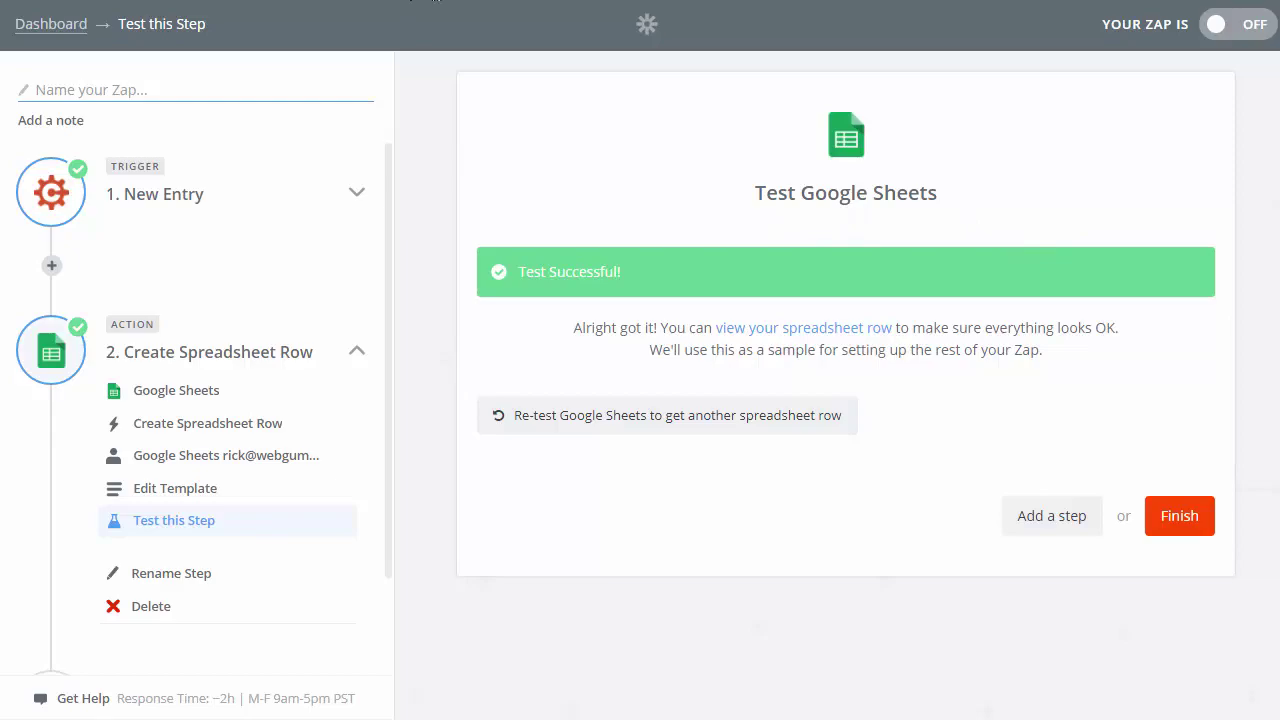
pyautogui.click(437, 1)
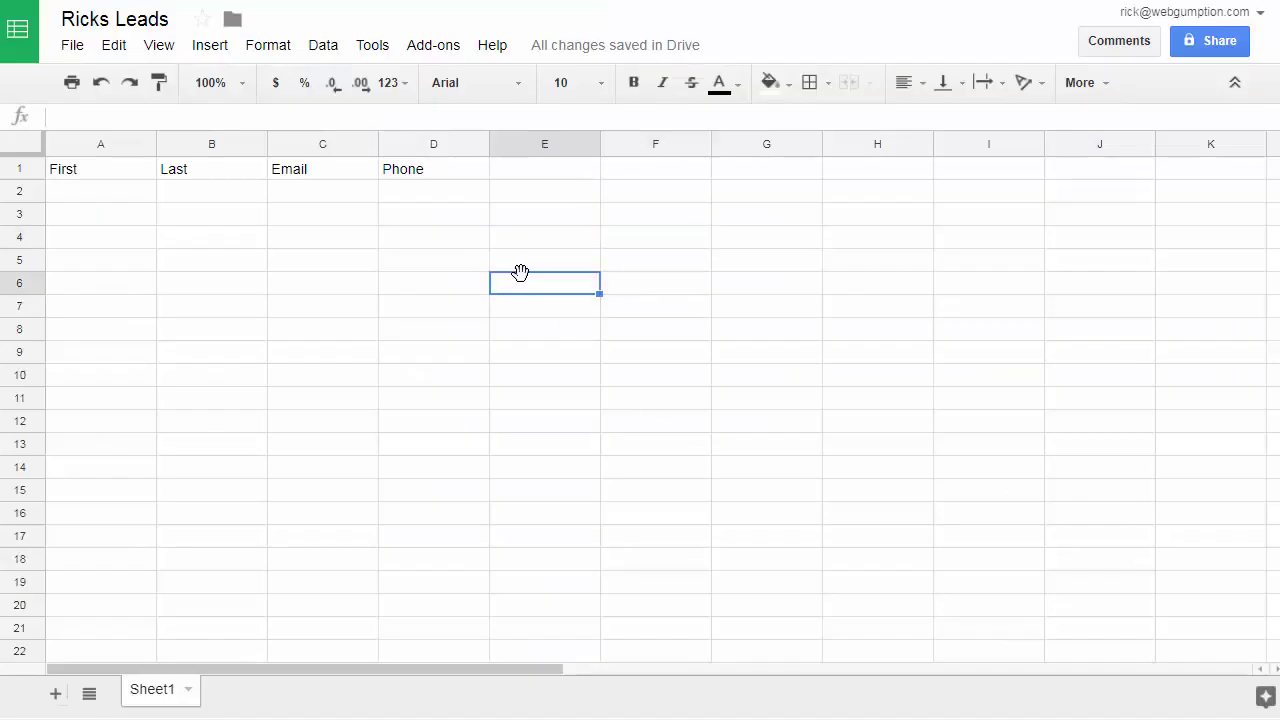
# - Reload Ricks Leads and check the first name, last name, email and phone in cells A2–D2
pyautogui.click(533, 188)
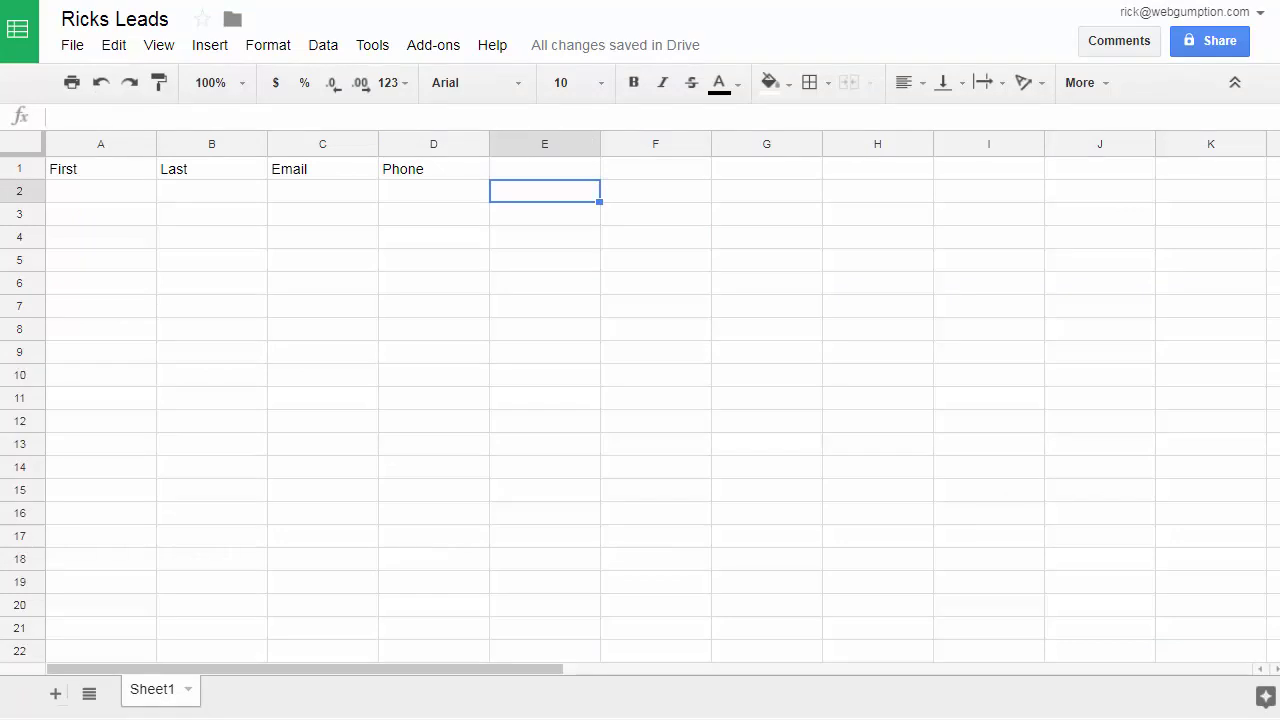
pyautogui.press('F5')
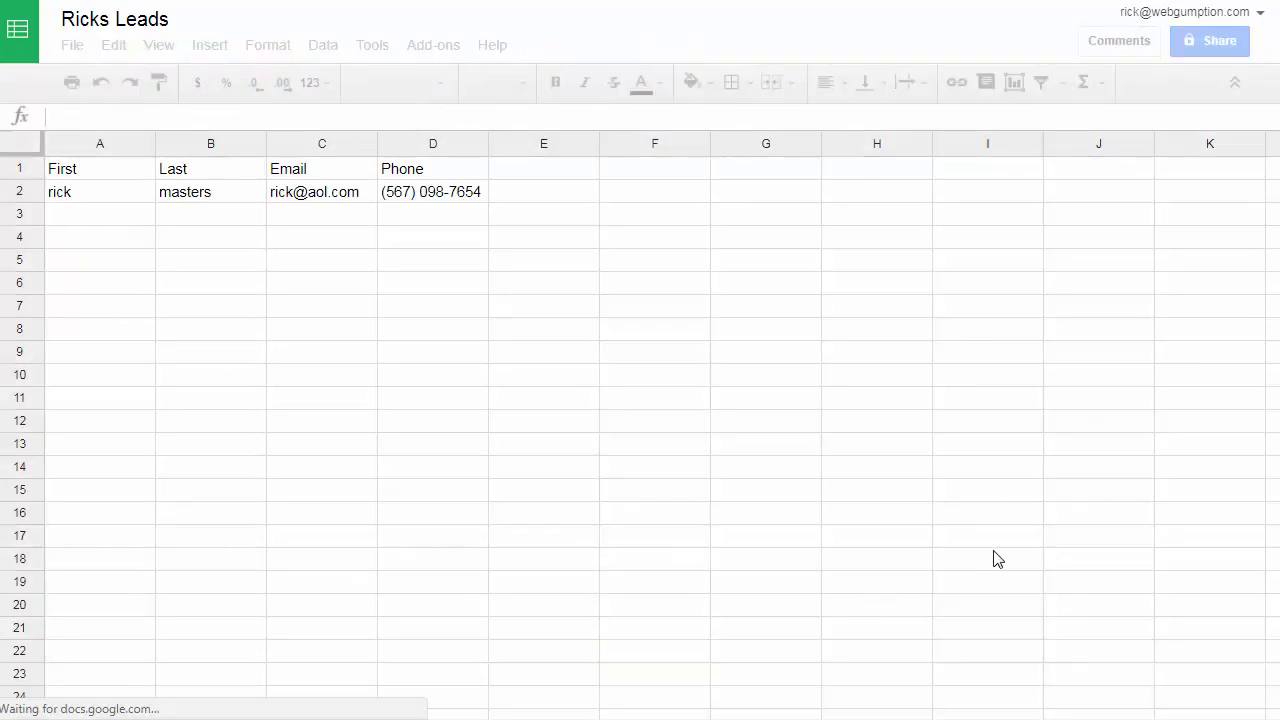
pyautogui.click(106, 198)
pyautogui.click(212, 192)
pyautogui.click(330, 196)
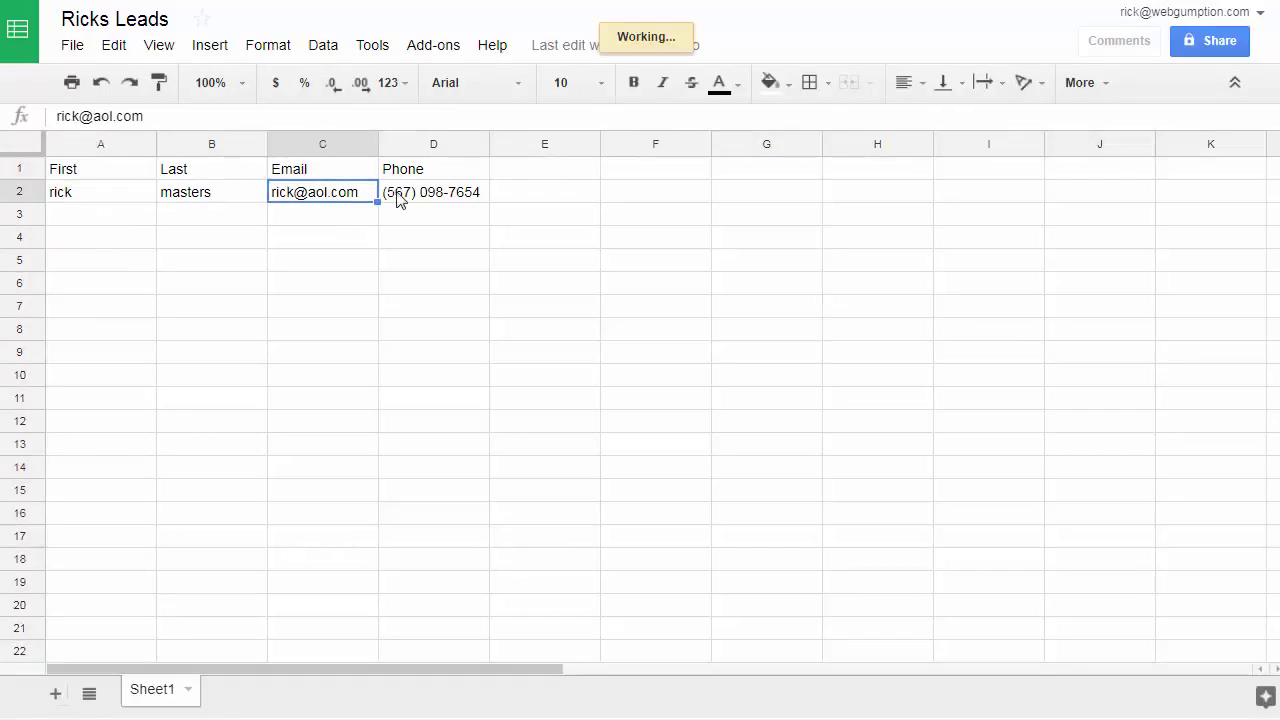
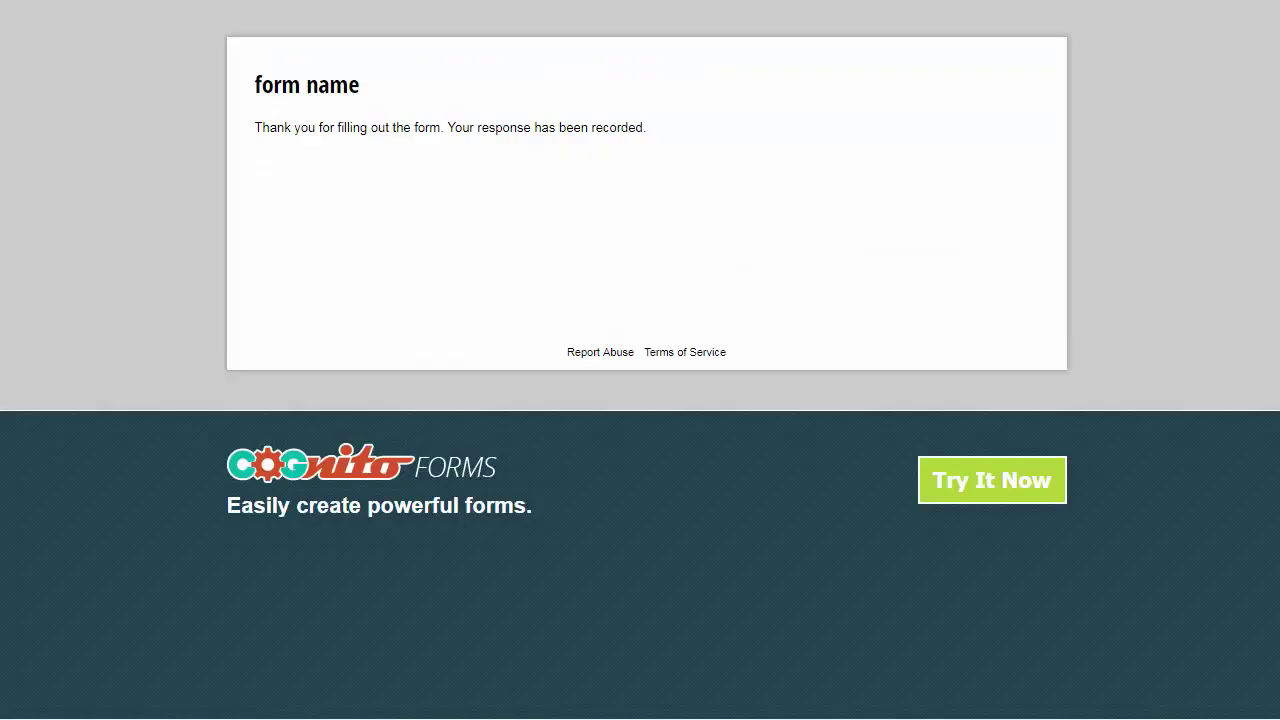
# - On a reloaded form, submit an entry with First and Last 'test 2', a phone number and an e-mail
pyautogui.press('F5')
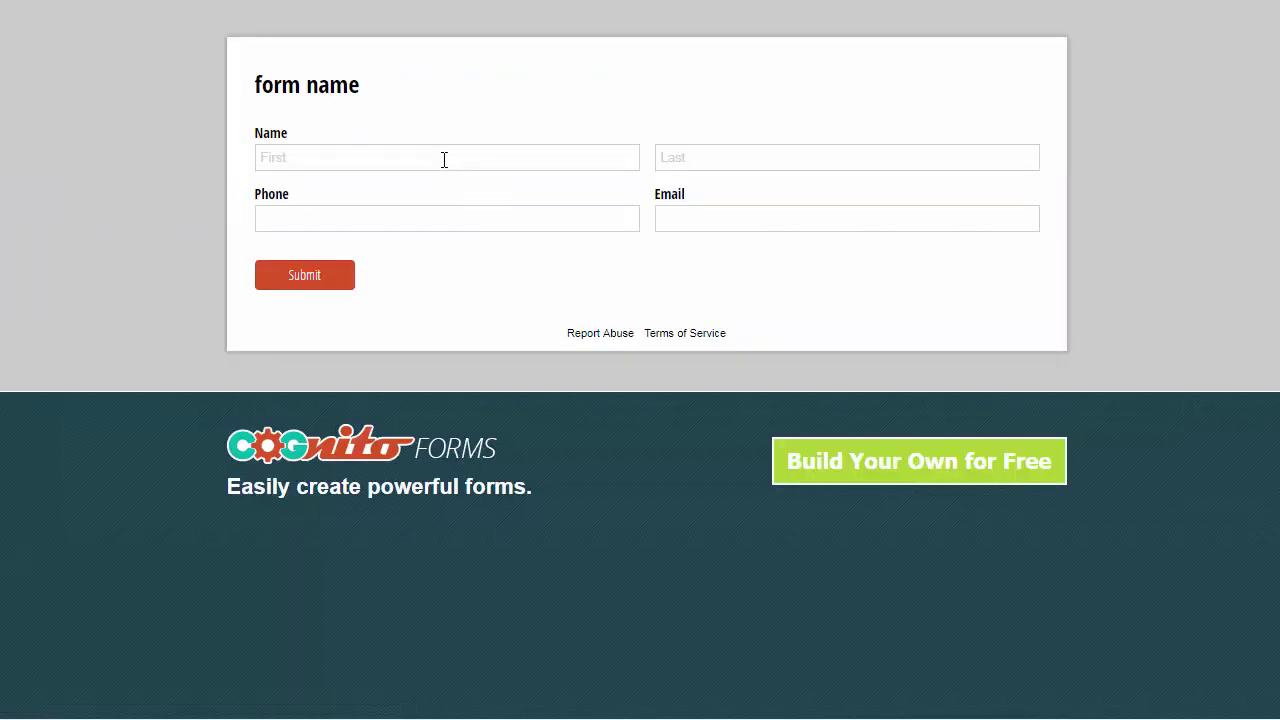
pyautogui.click(440, 157)
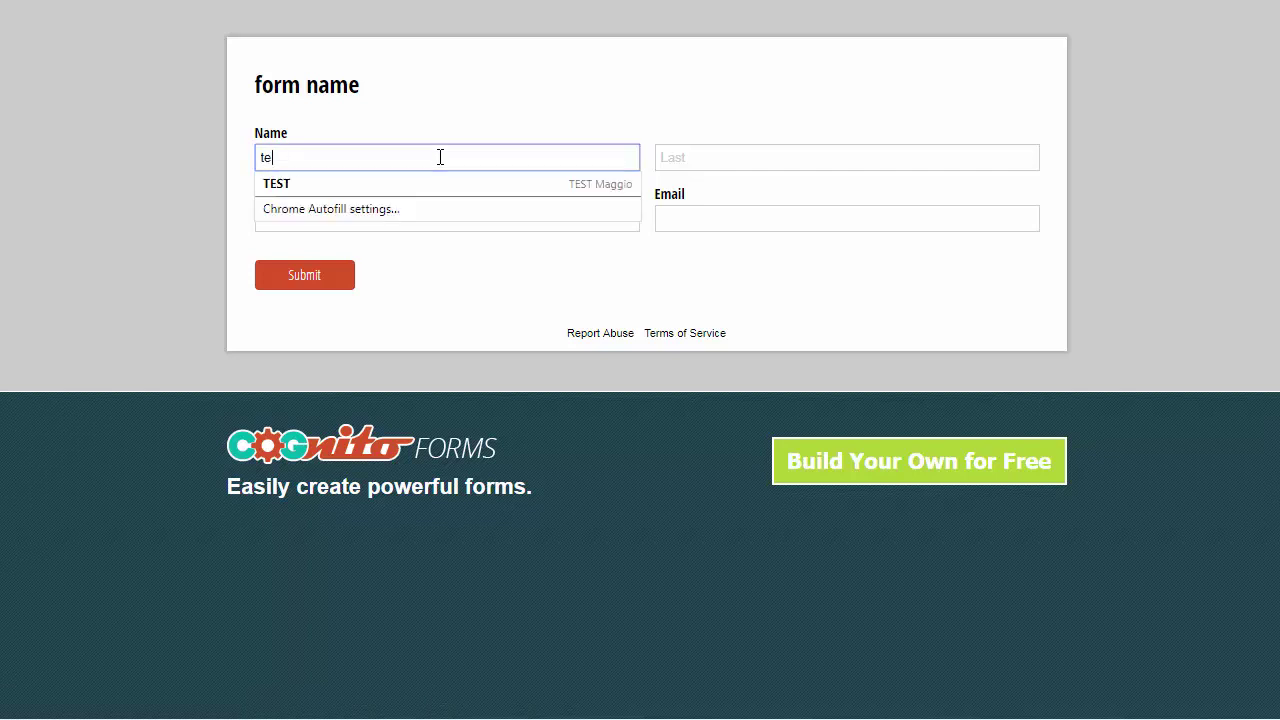
pyautogui.press('Tab')
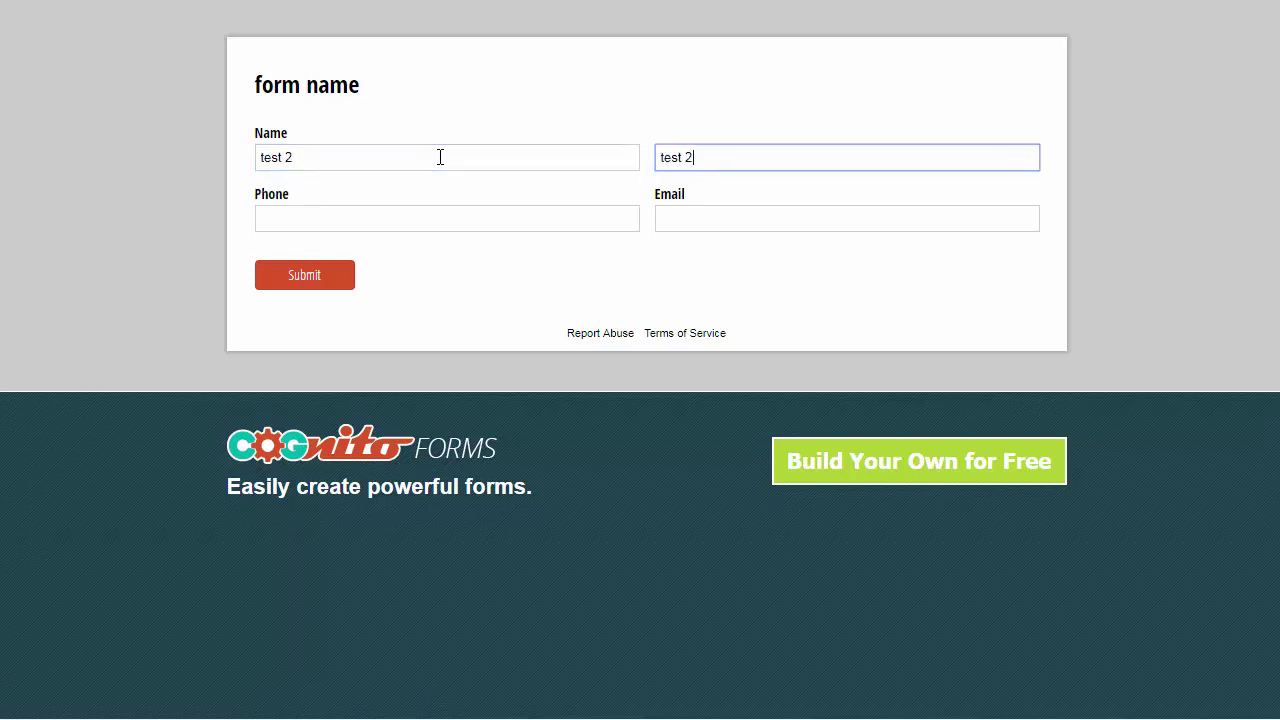
pyautogui.press('Tab')
pyautogui.press('Tab')
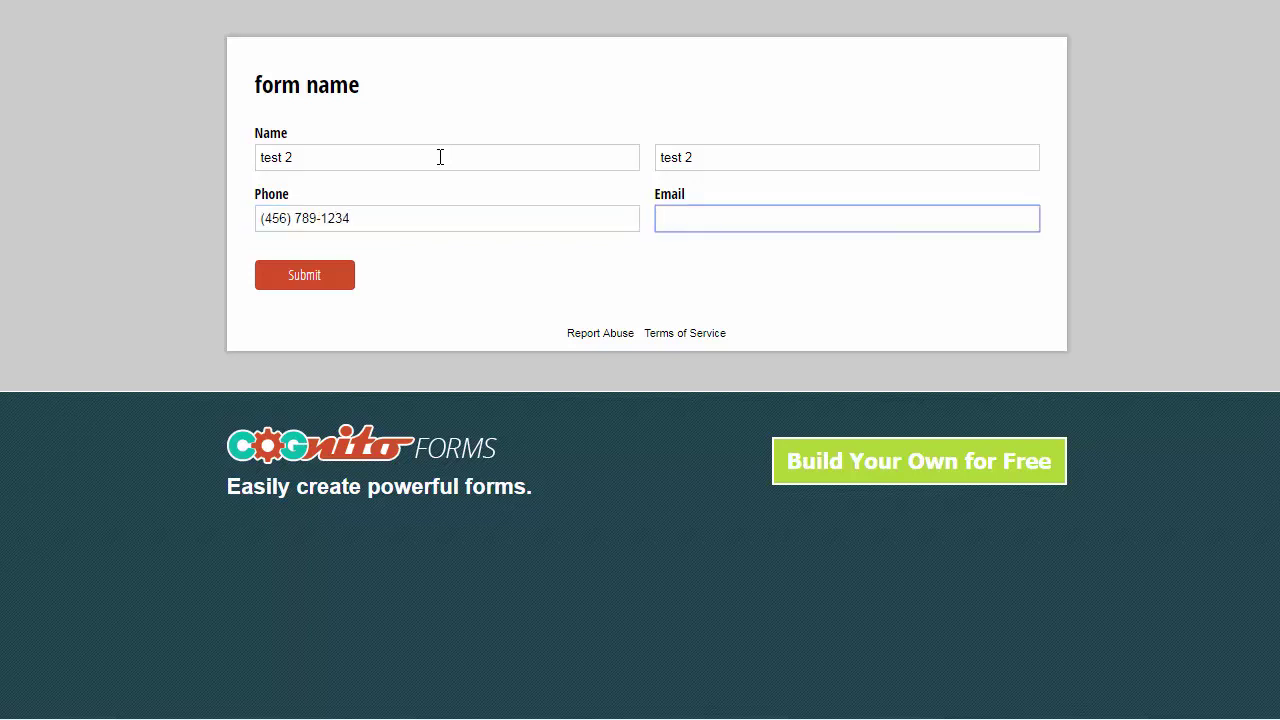
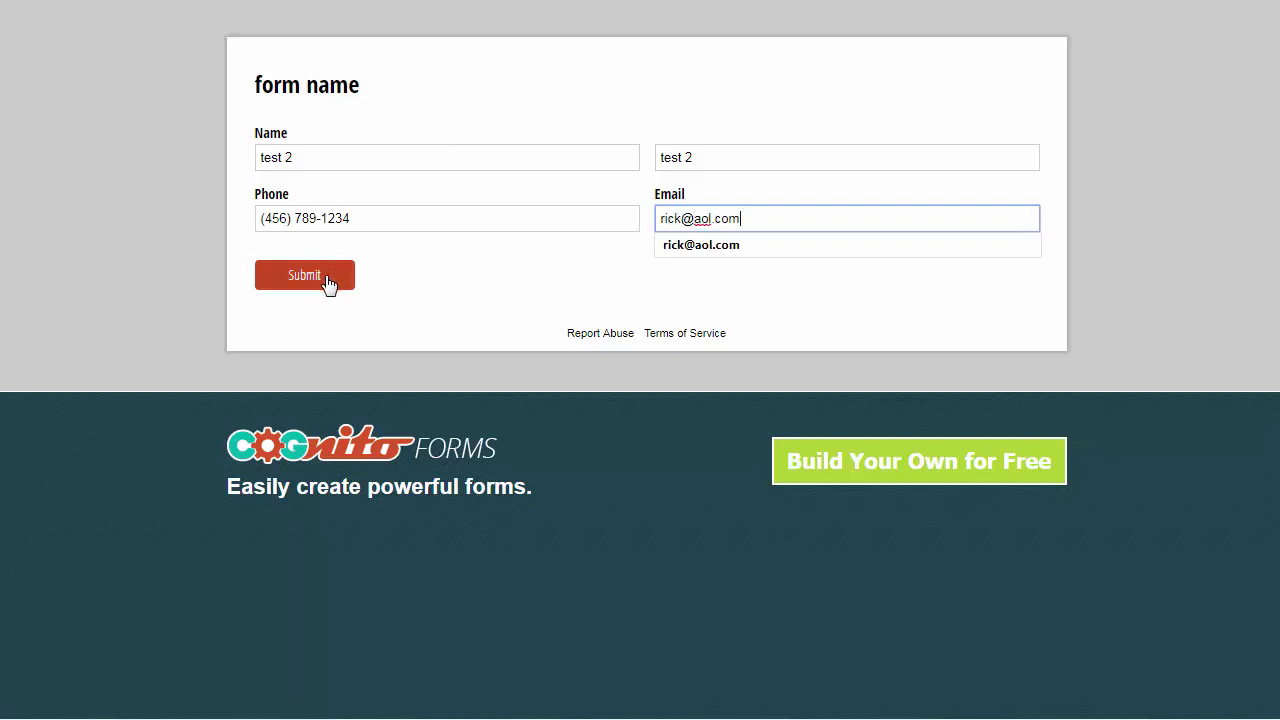
pyautogui.click(550, 332)
pyautogui.click(297, 285)
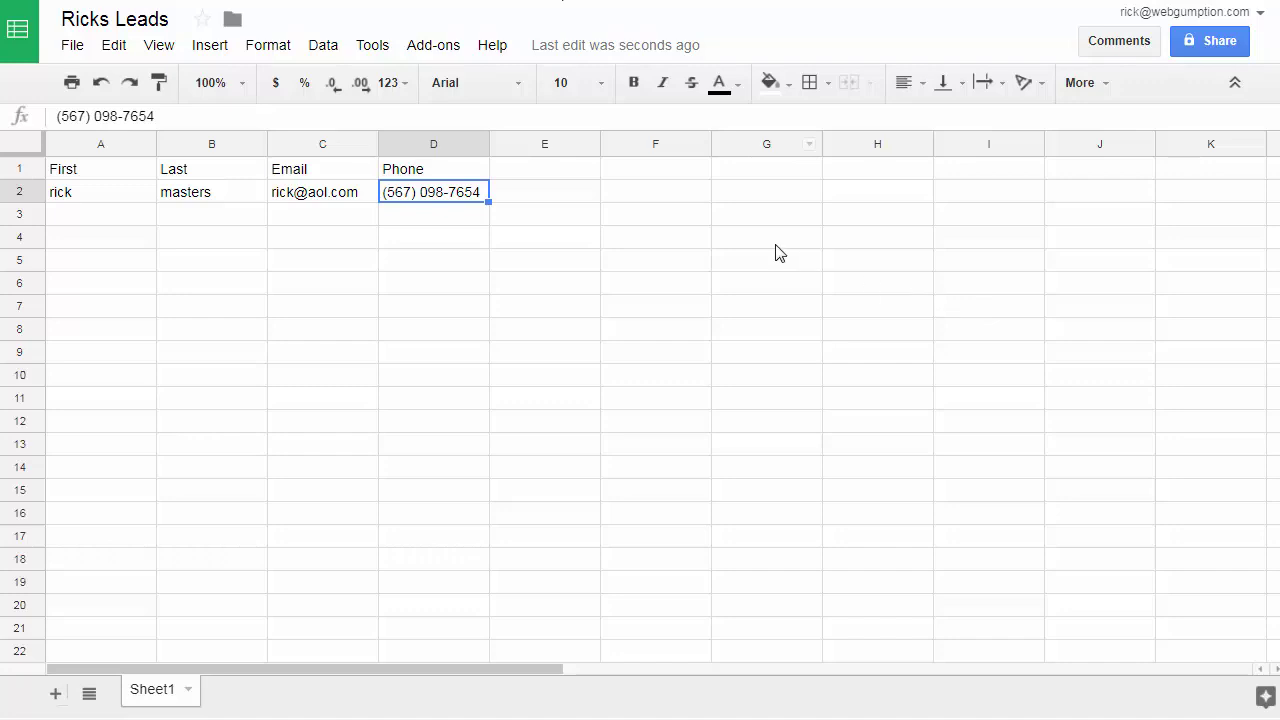
# - Bring up the Ricks Leads spreadsheet and reload it to check for new rows
pyautogui.click(778, 248)
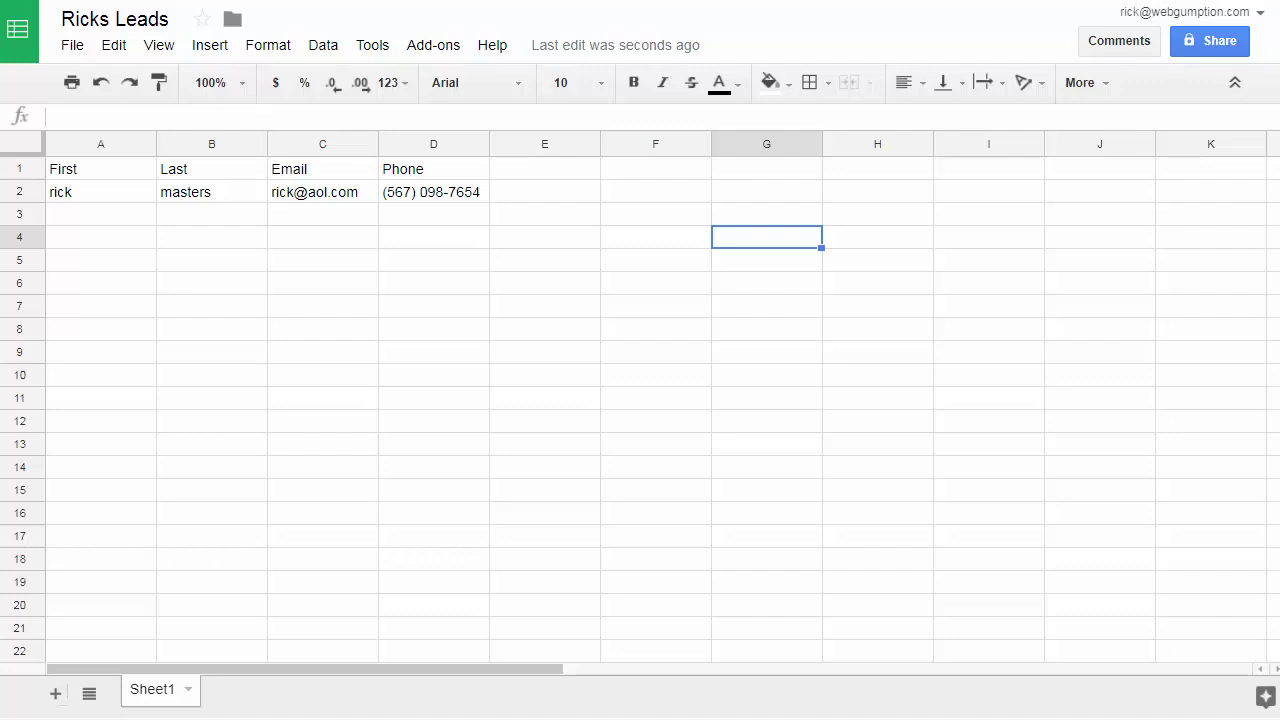
pyautogui.press('F5')
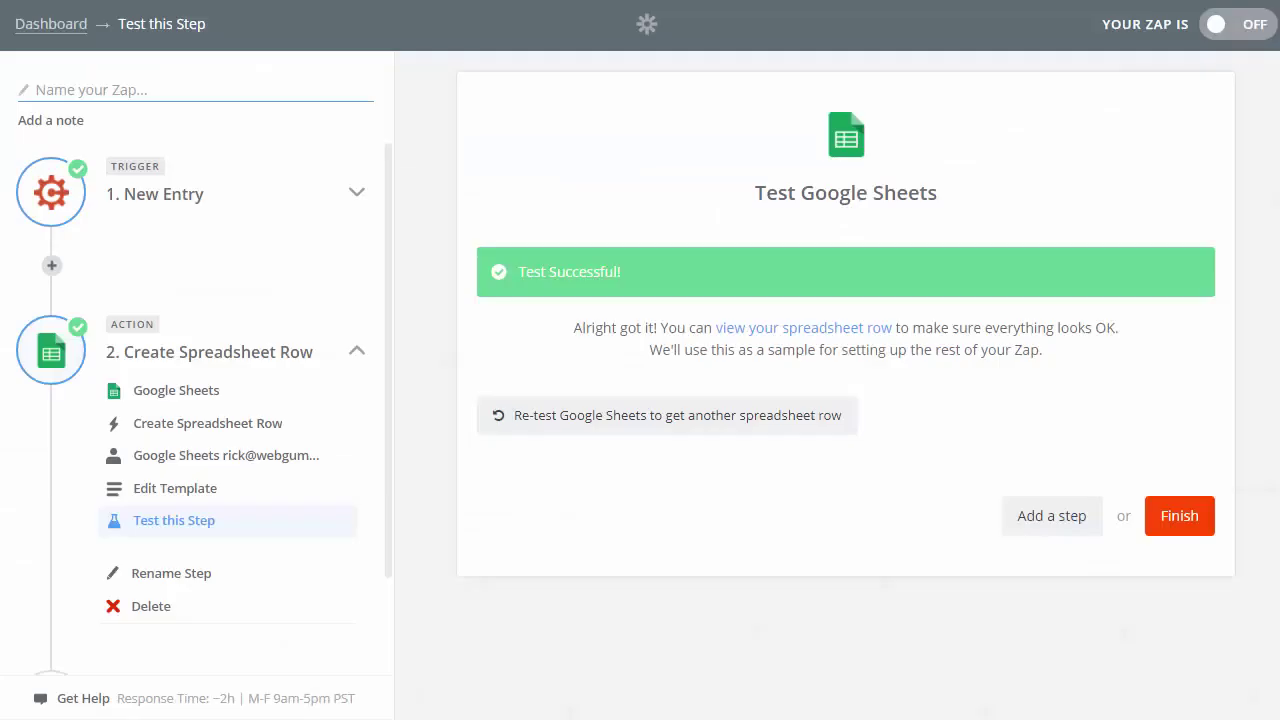
# - Finish the Zap setup, name it 'Test Zap', and switch it on
pyautogui.click(1183, 520)
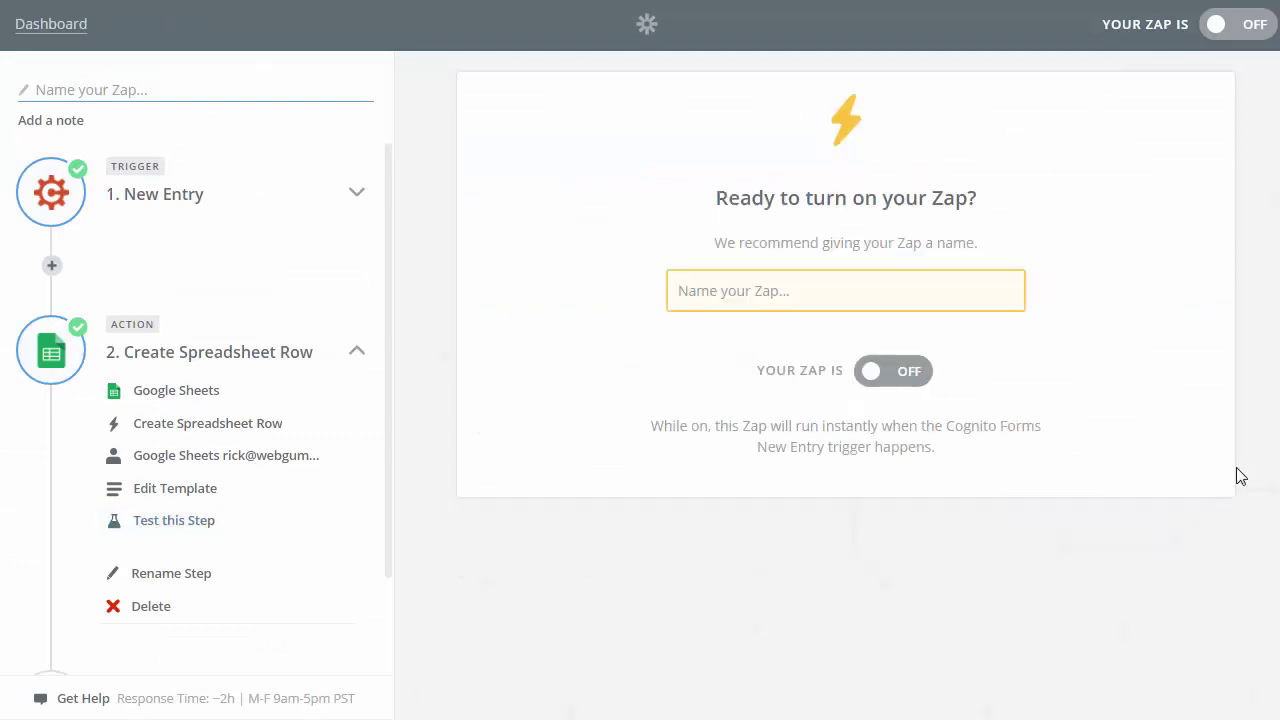
pyautogui.click(755, 289)
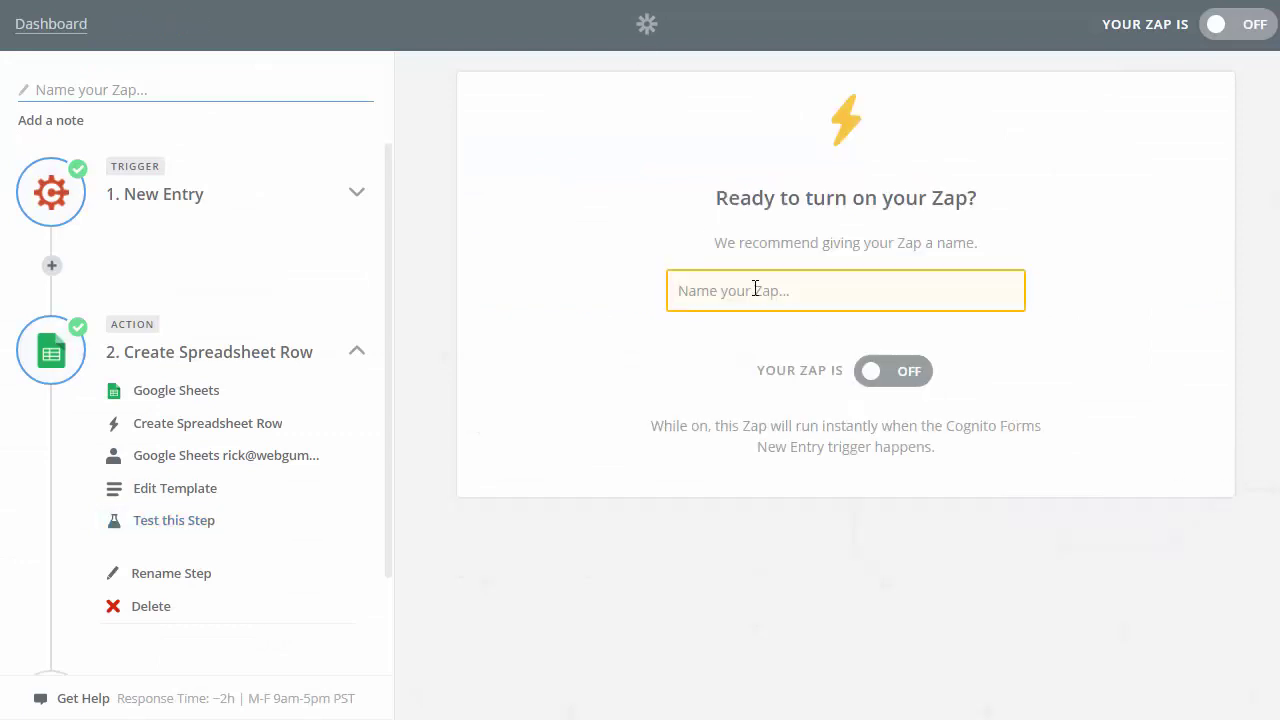
pyautogui.write('Test Zap')
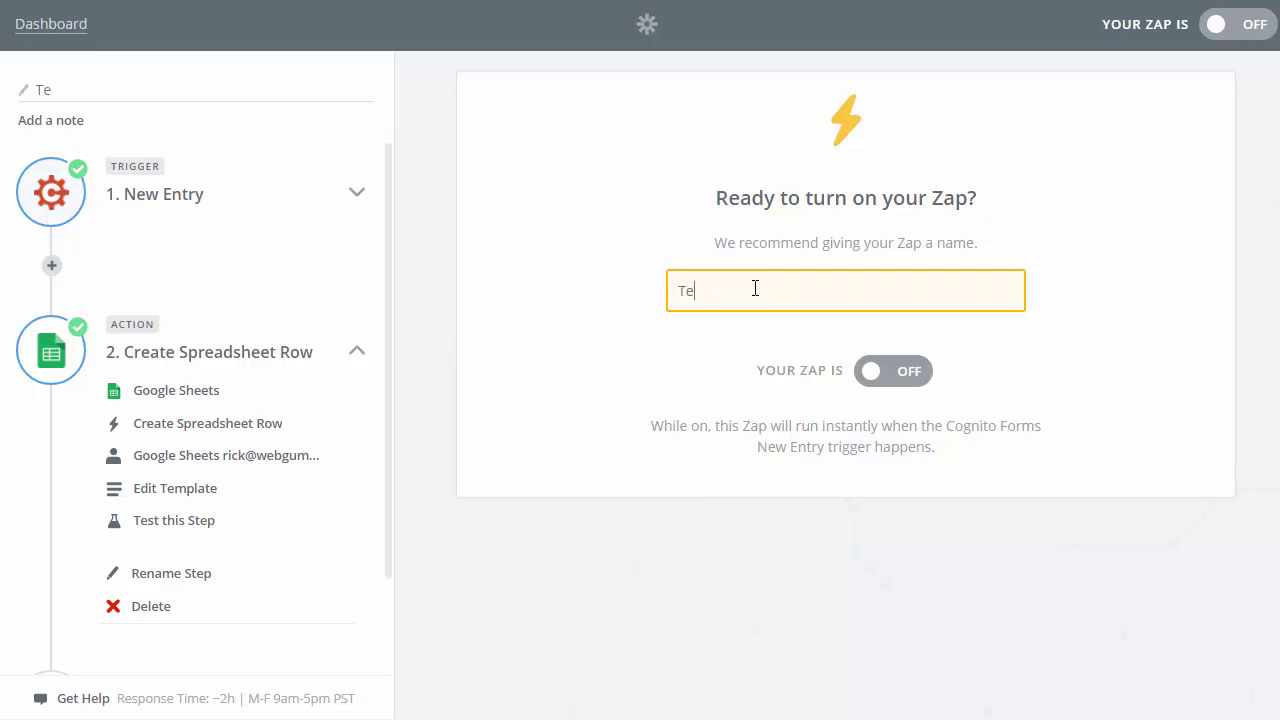
pyautogui.click(877, 385)
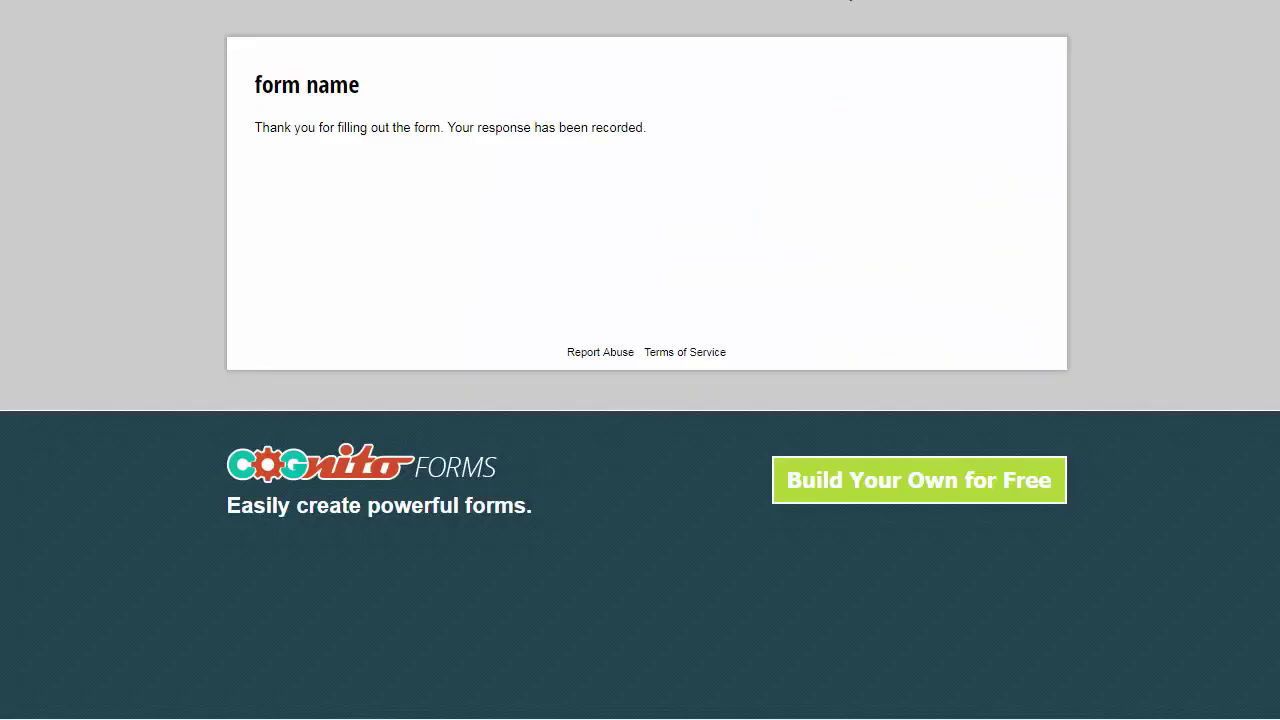
# - On a reloaded form, submit a 'test 3' entry with first name, last name, phone and e-mail filled in
pyautogui.press('F5')
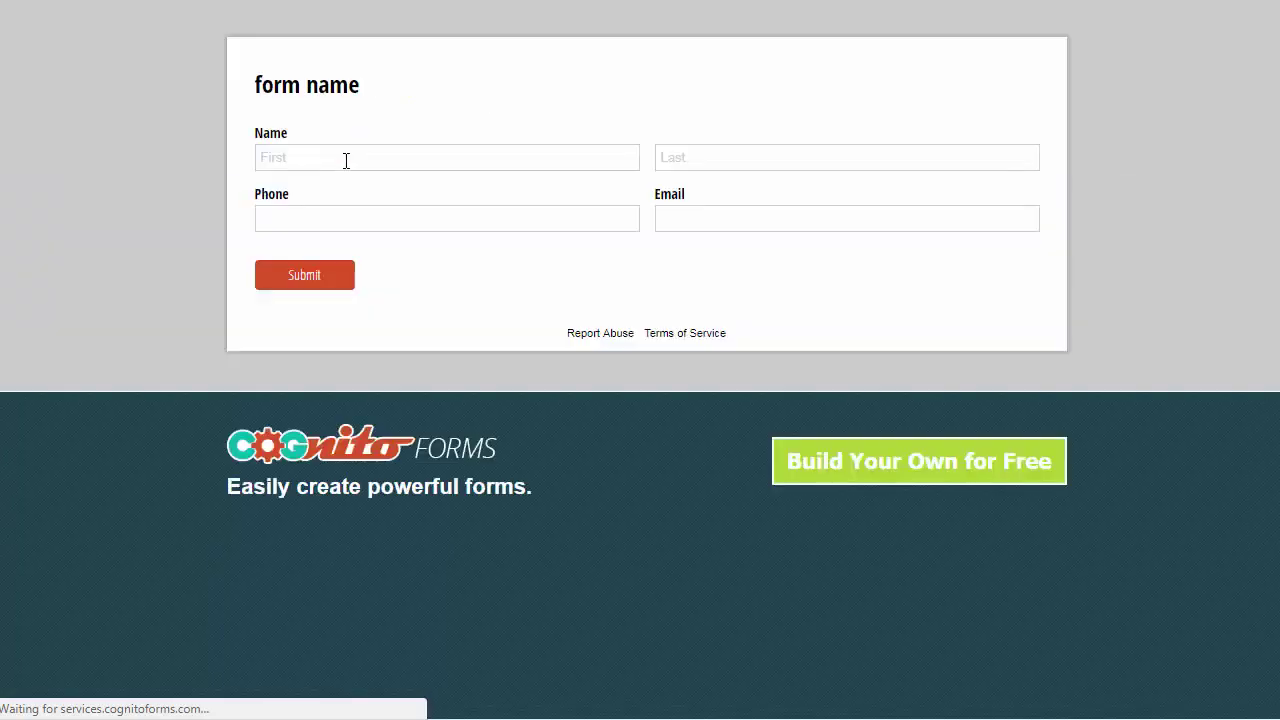
pyautogui.click(454, 158)
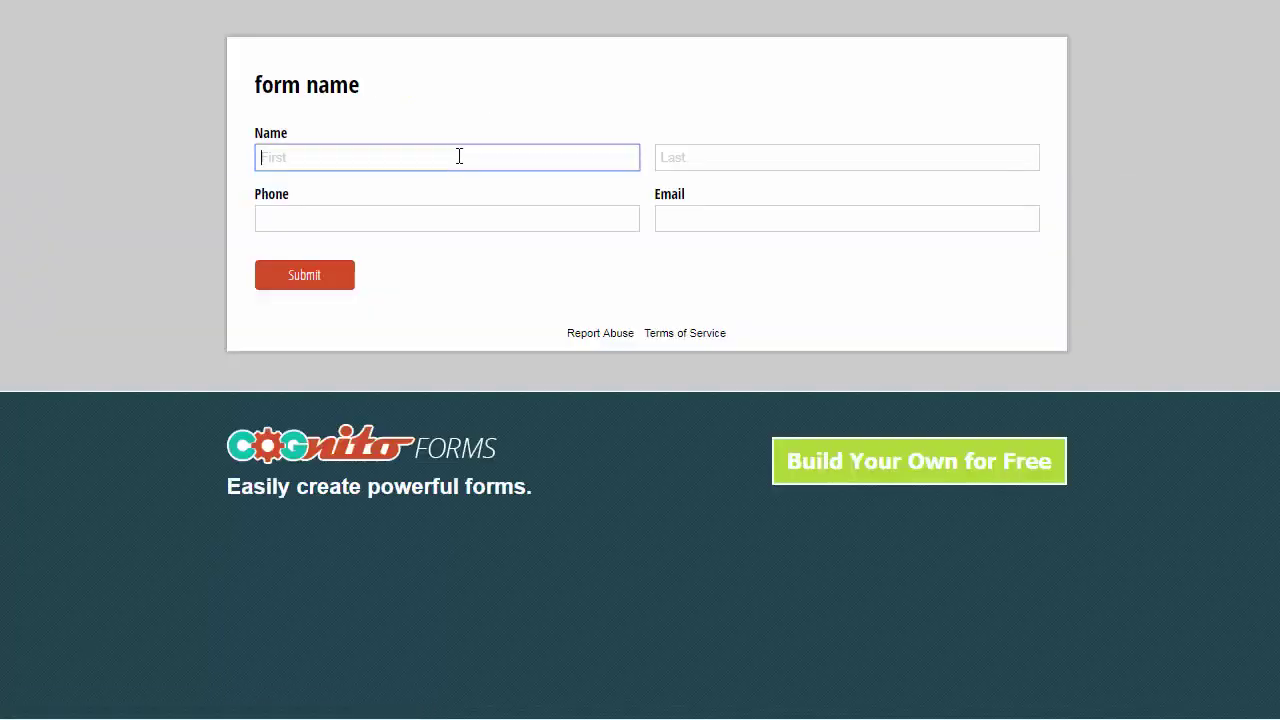
pyautogui.write('rick')
pyautogui.press('BackSpace')
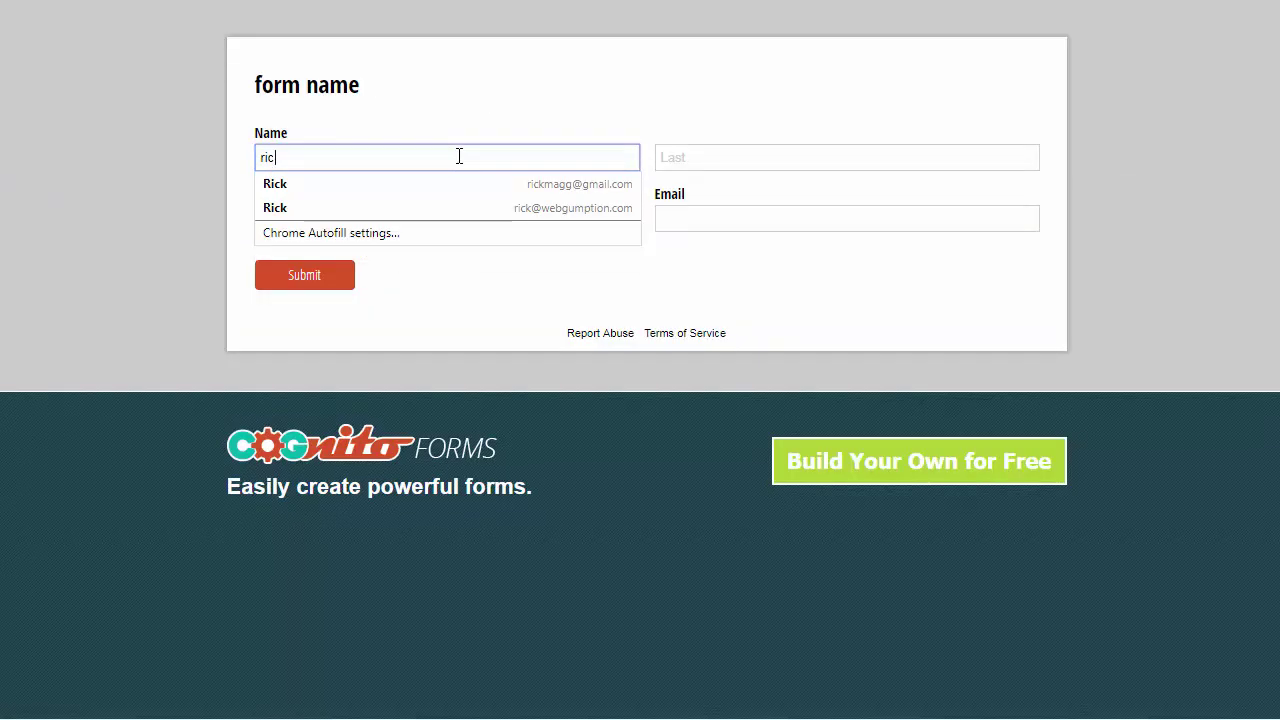
pyautogui.write('k test 3')
pyautogui.press('Tab')
pyautogui.write('rick')
pyautogui.press('Tab')
pyautogui.press('Tab')
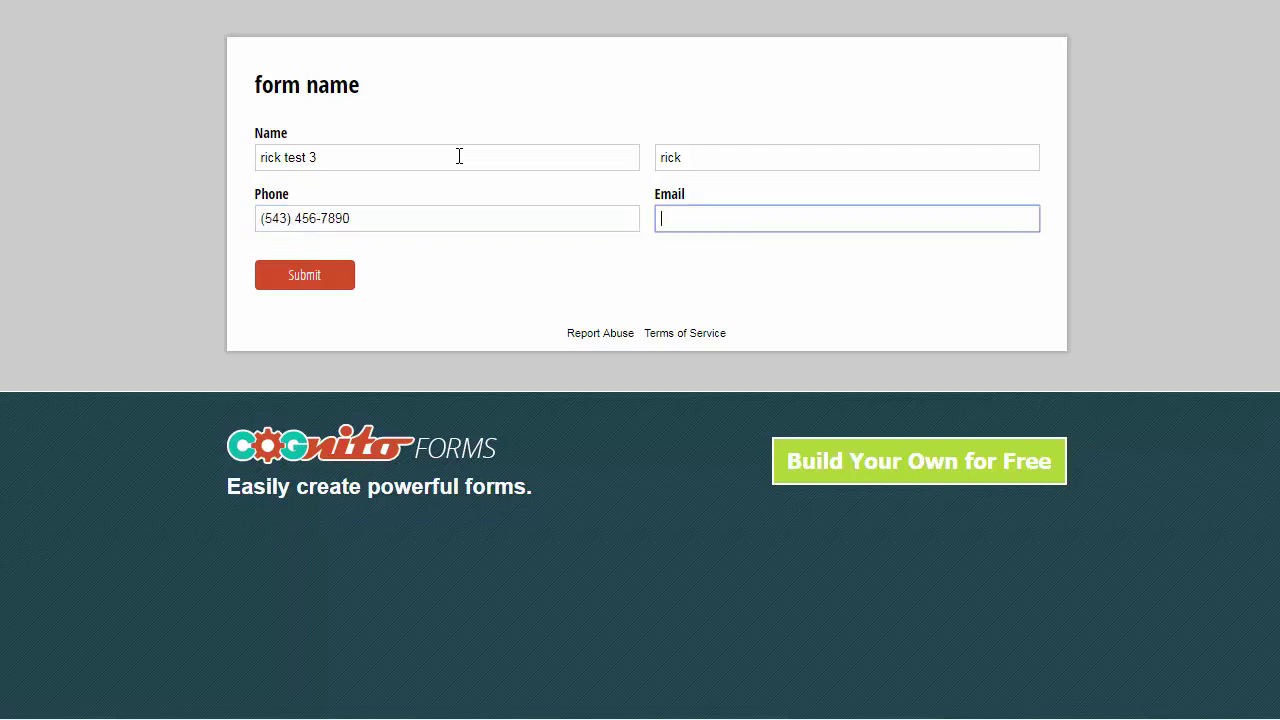
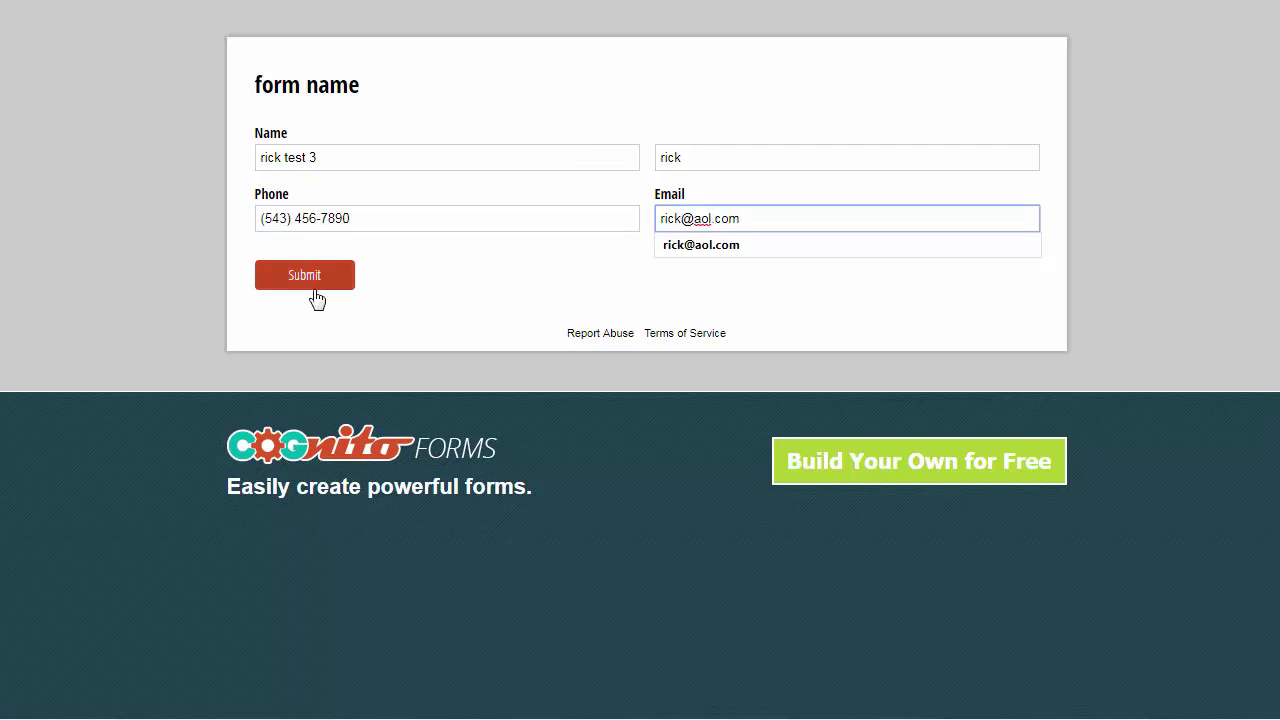
pyautogui.click(316, 296)
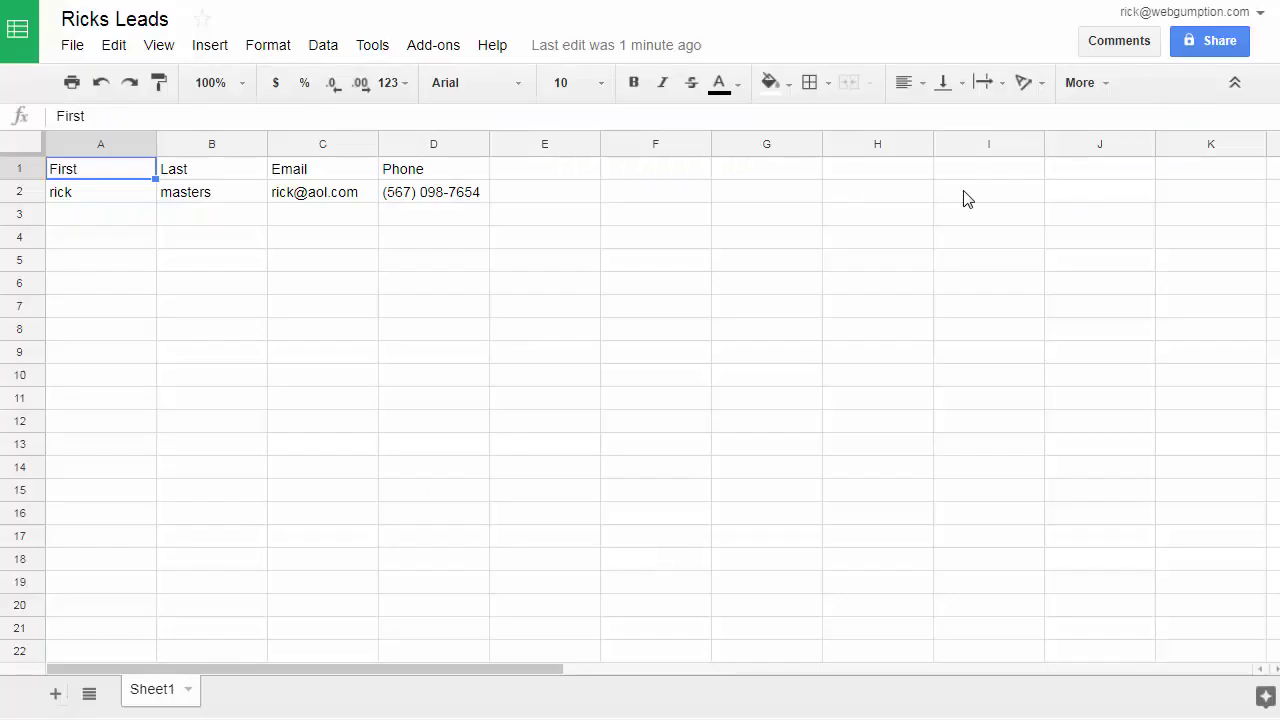
# - Check row 3's phone, e-mail, last name and first name cells, D3 back to A3
pyautogui.click(459, 222)
pyautogui.click(323, 211)
pyautogui.click(203, 218)
pyautogui.click(117, 215)
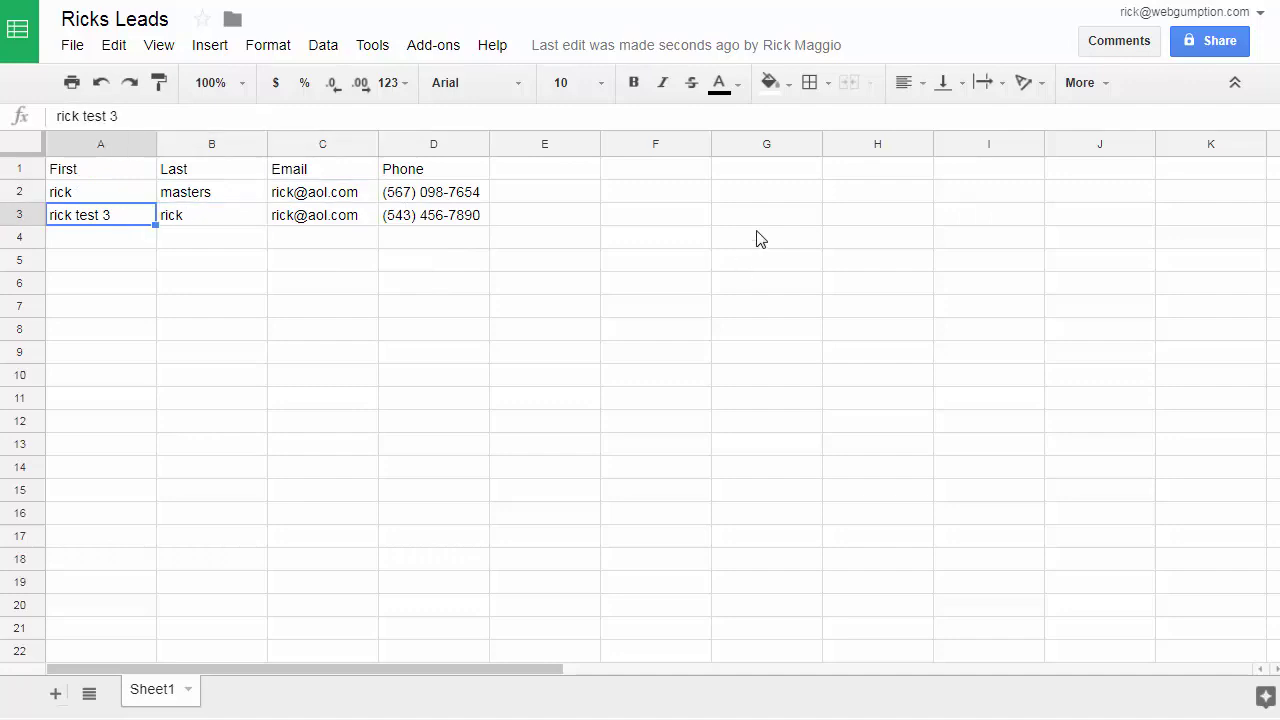